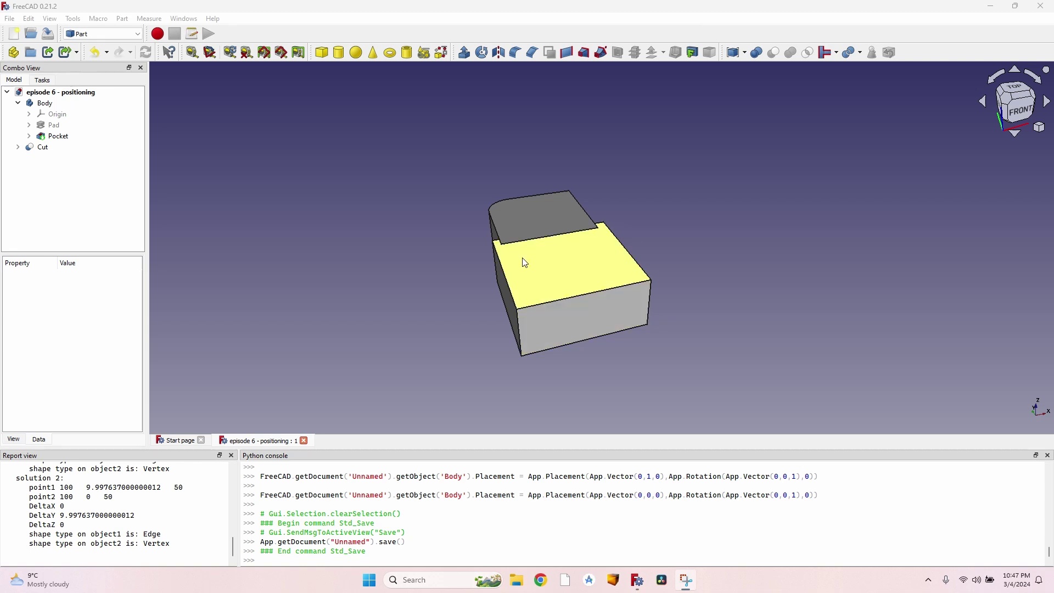
scroll(544, 246, "up", 3)
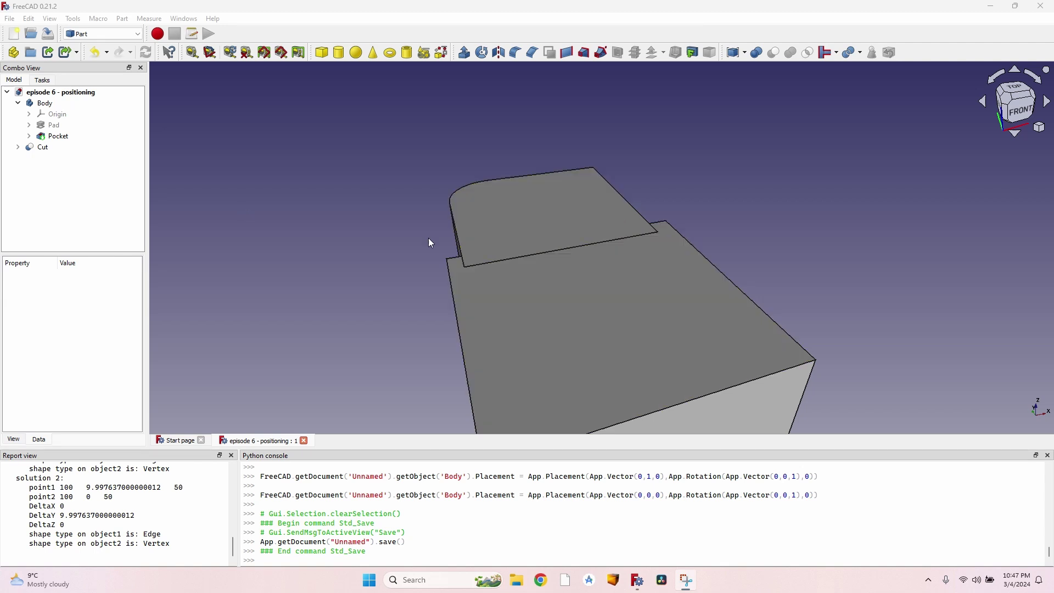
scroll(427, 240, "down", 2)
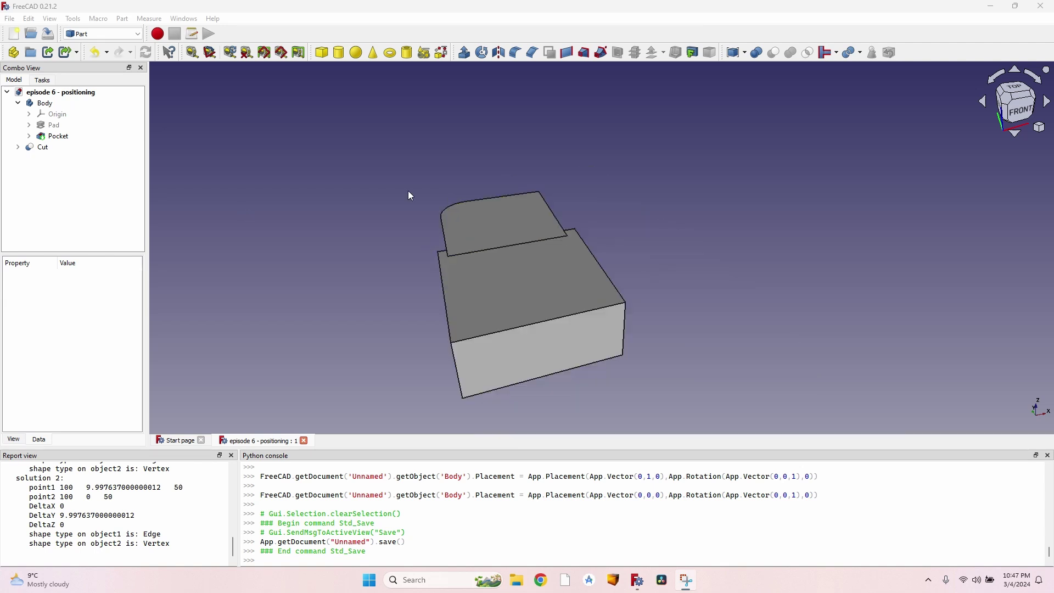
scroll(513, 208, "up", 4)
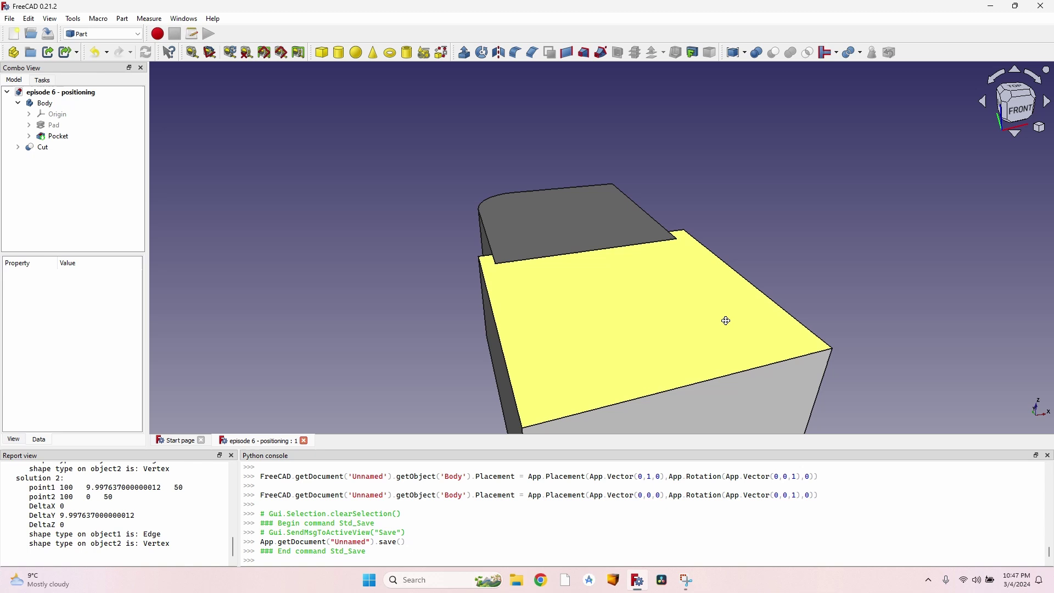
middle_click_drag(728, 322, 565, 224)
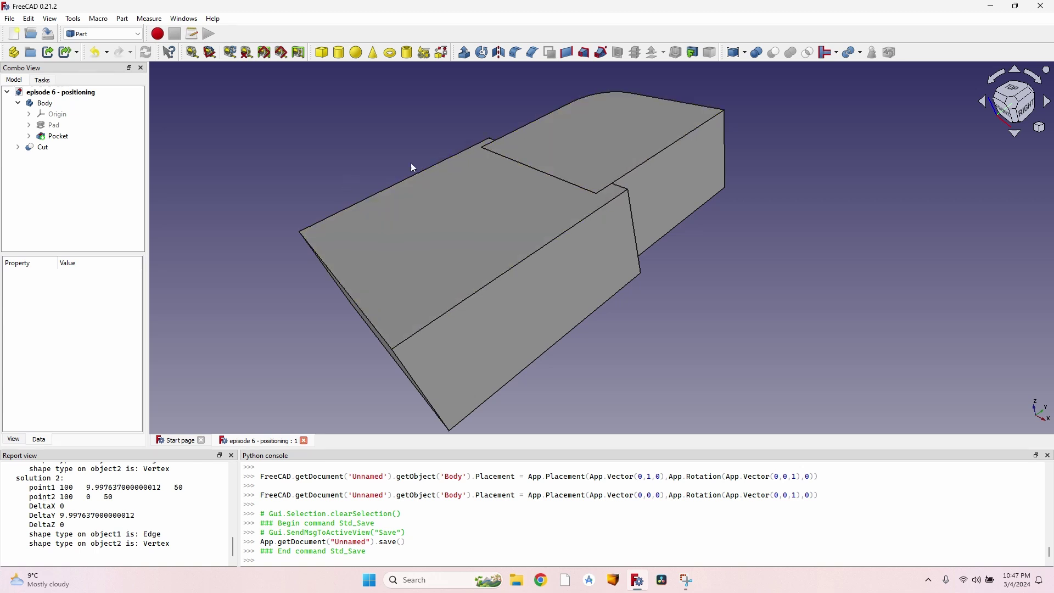
middle_click_drag(411, 163, 428, 216)
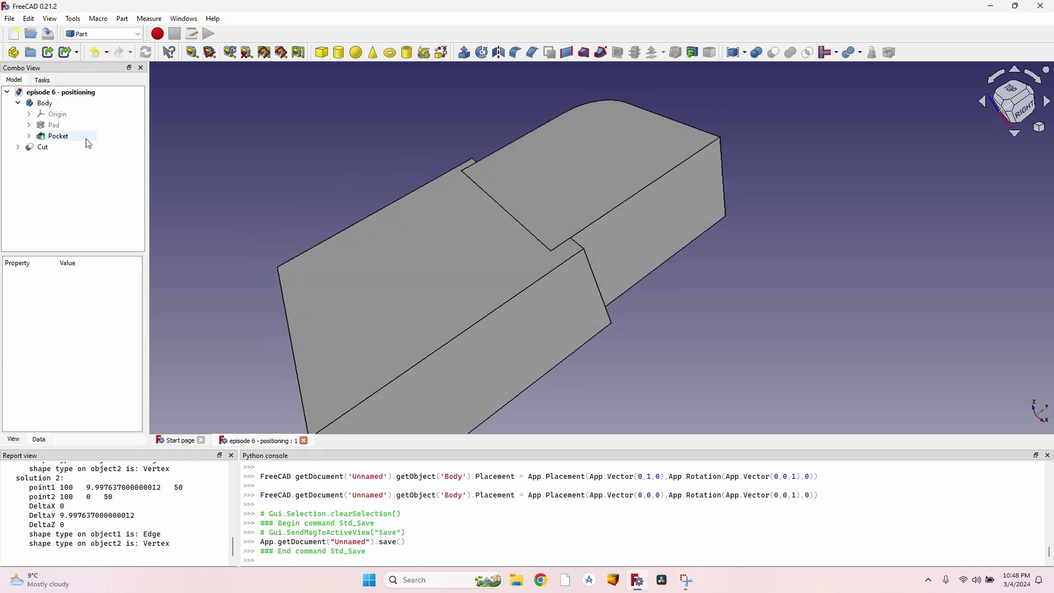
Move the Cut object away from the Body by setting its Y position to -24 mm.
left_click(49, 147)
left_click(80, 364)
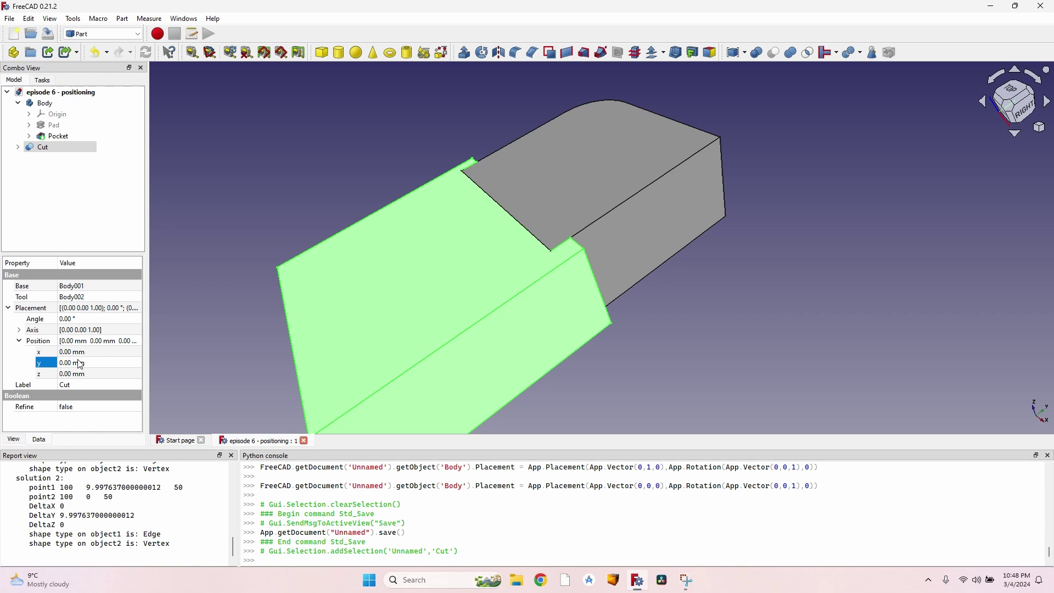
scroll(83, 362, "down", 19)
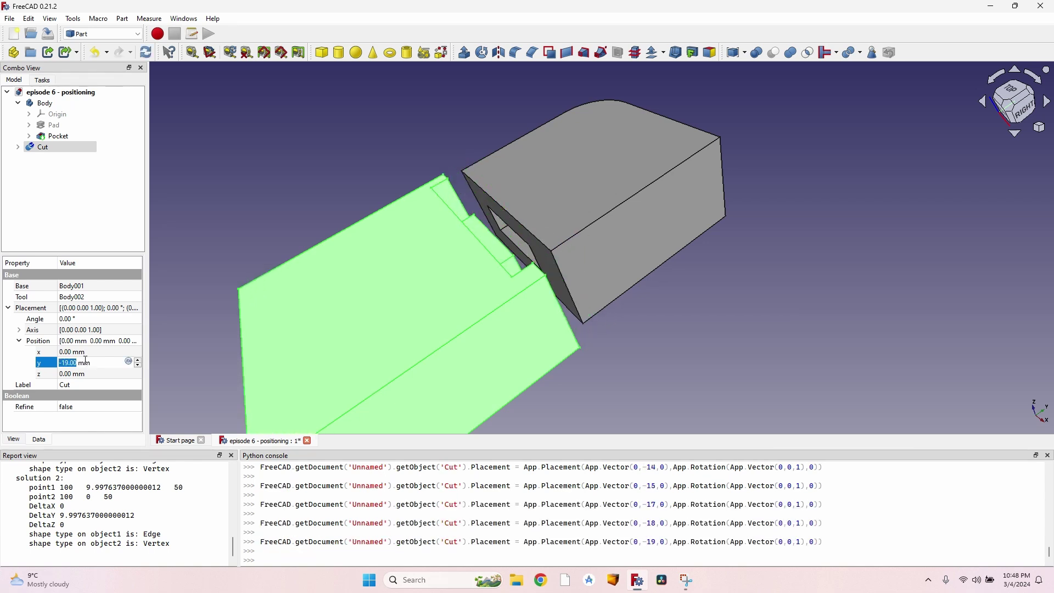
scroll(86, 360, "down", 5)
Create a Path workbench job without a template, using the Body as its model.
scroll(343, 319, "down", 4)
middle_click_drag(428, 258, 413, 305)
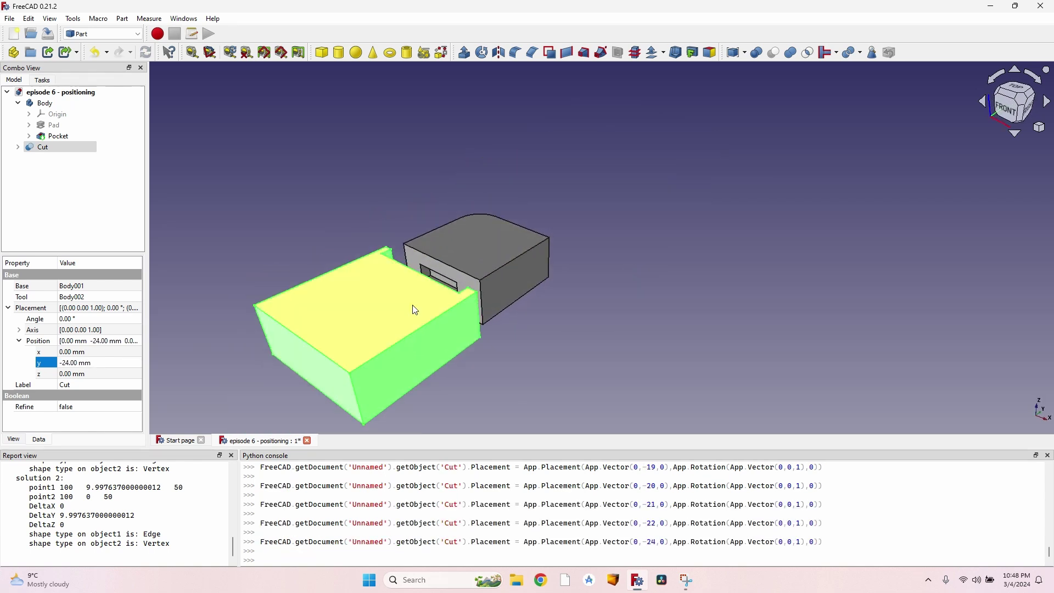
scroll(415, 311, "up", 6)
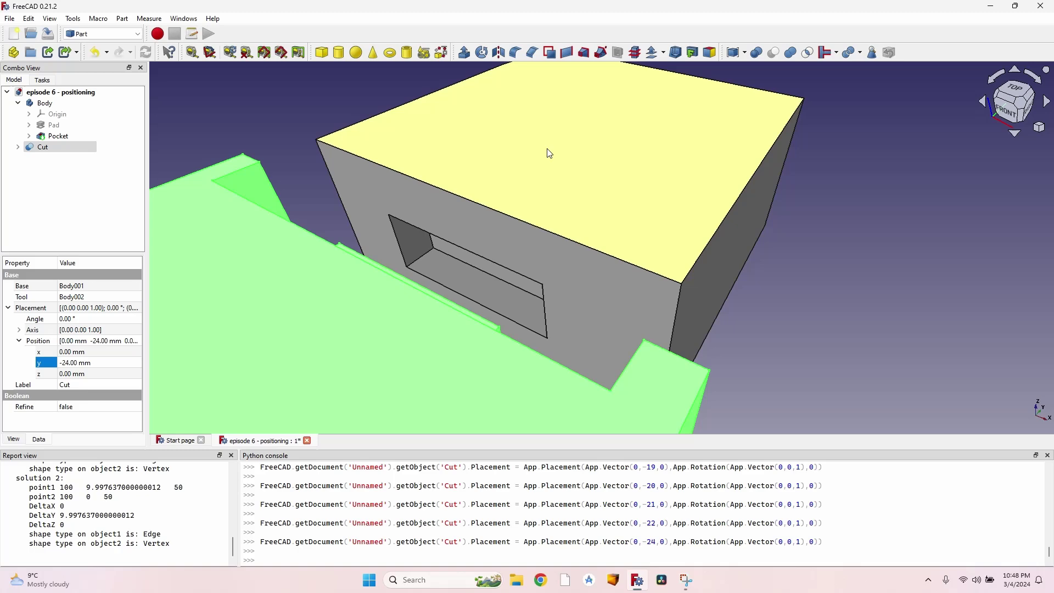
left_click(527, 160)
left_click(80, 106)
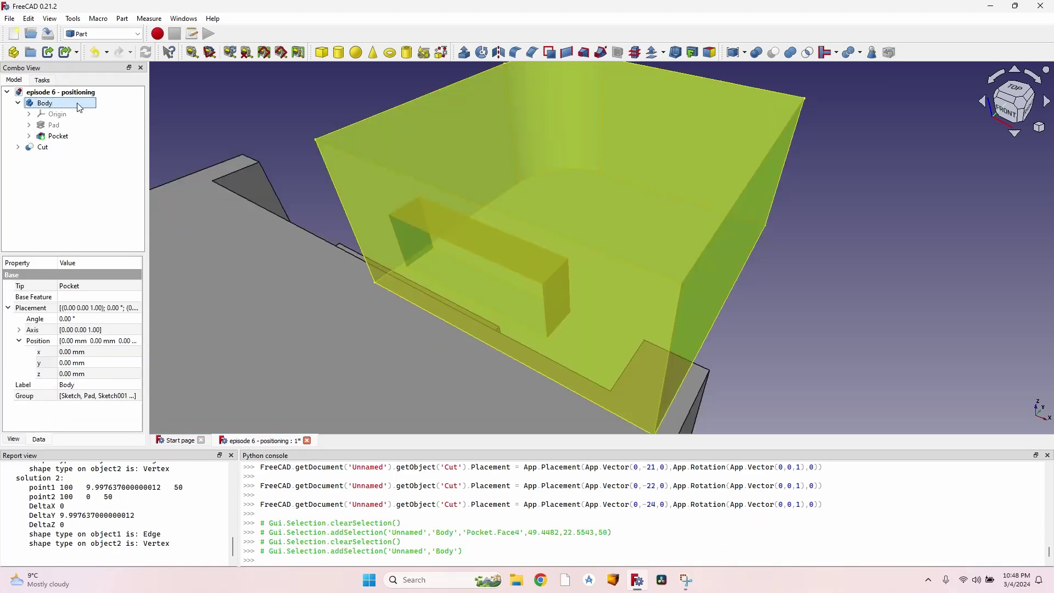
left_click(103, 34)
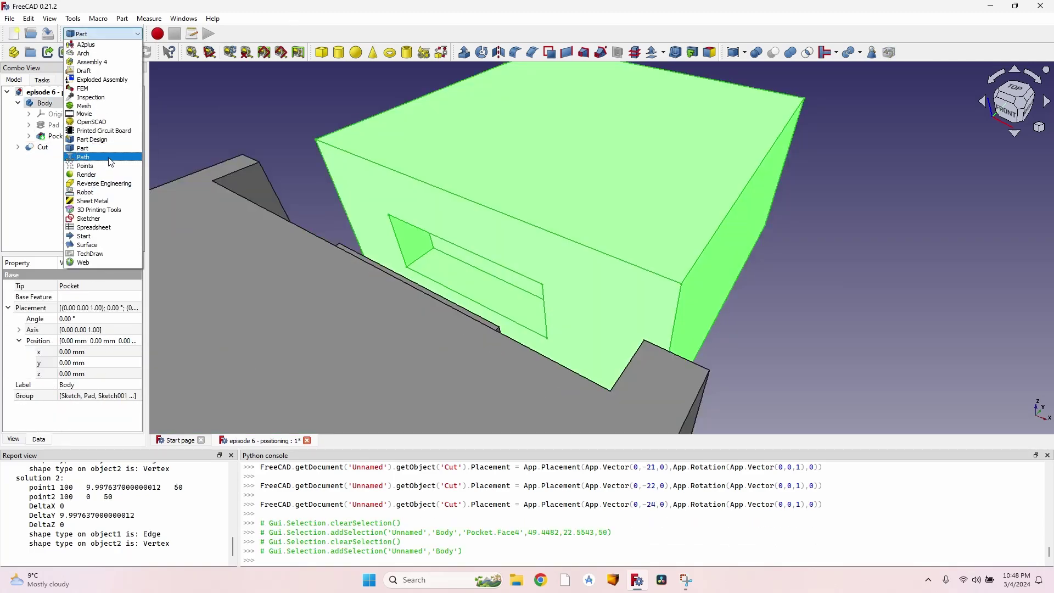
left_click(110, 158)
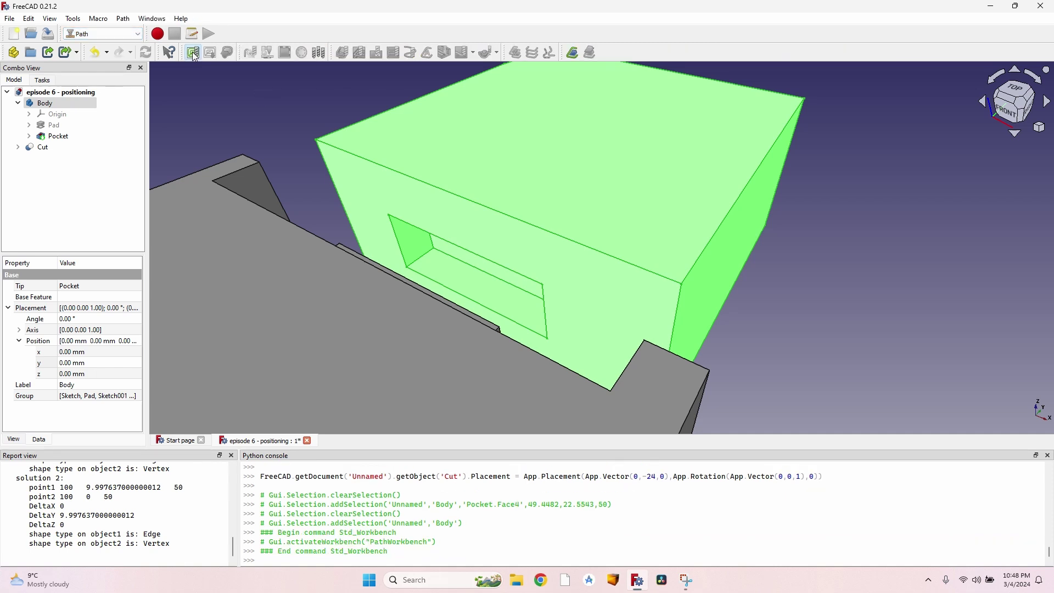
left_click(193, 52)
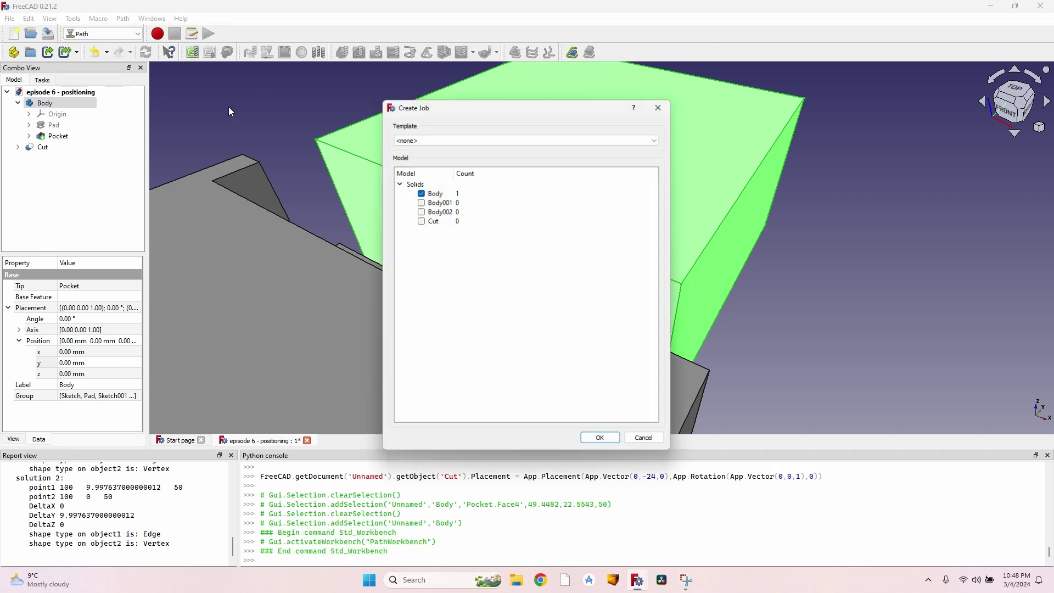
left_click(601, 437)
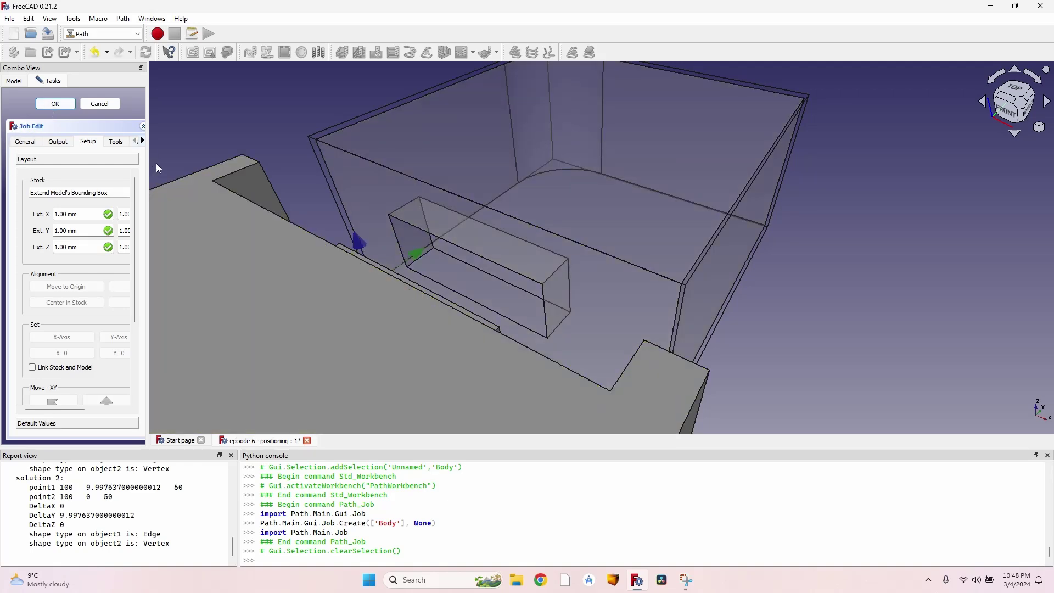
Add the tool bit 3 175 mm endmill.fctb to the job's tools.
left_click_drag(149, 166, 249, 173)
left_click(116, 142)
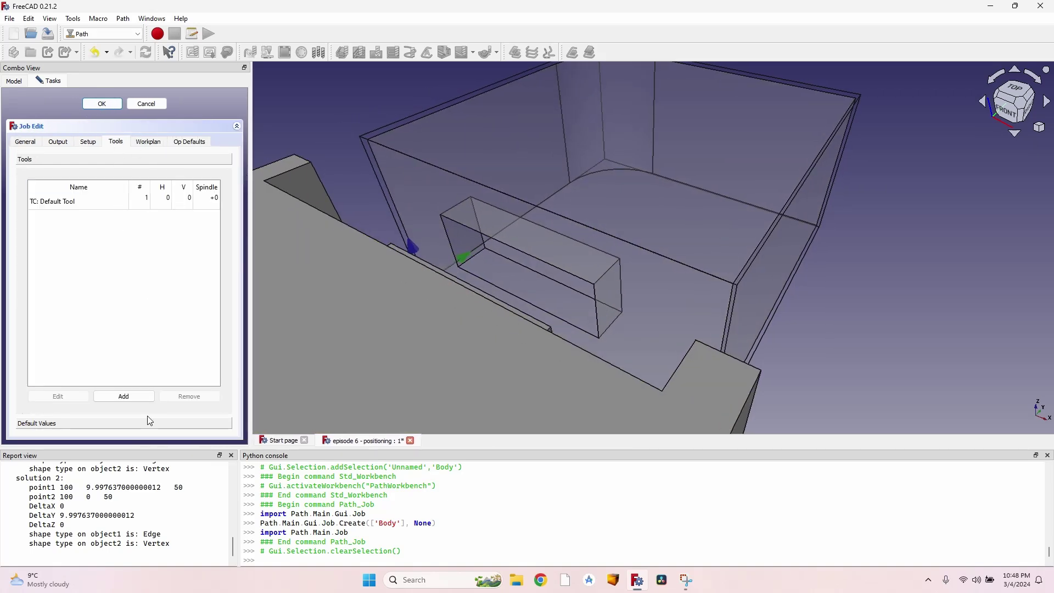
left_click(127, 396)
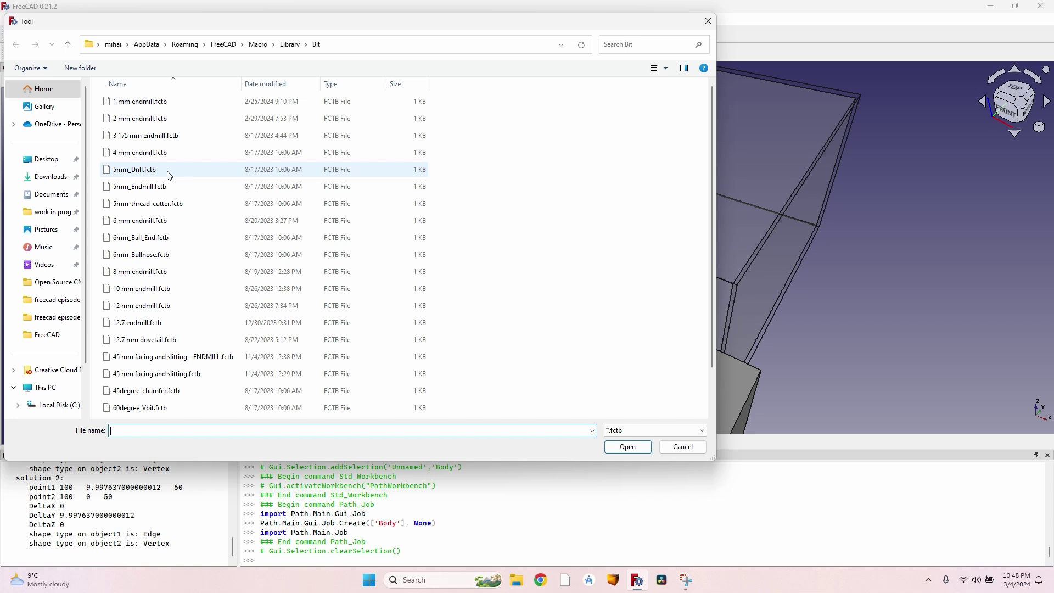
double_click(163, 136)
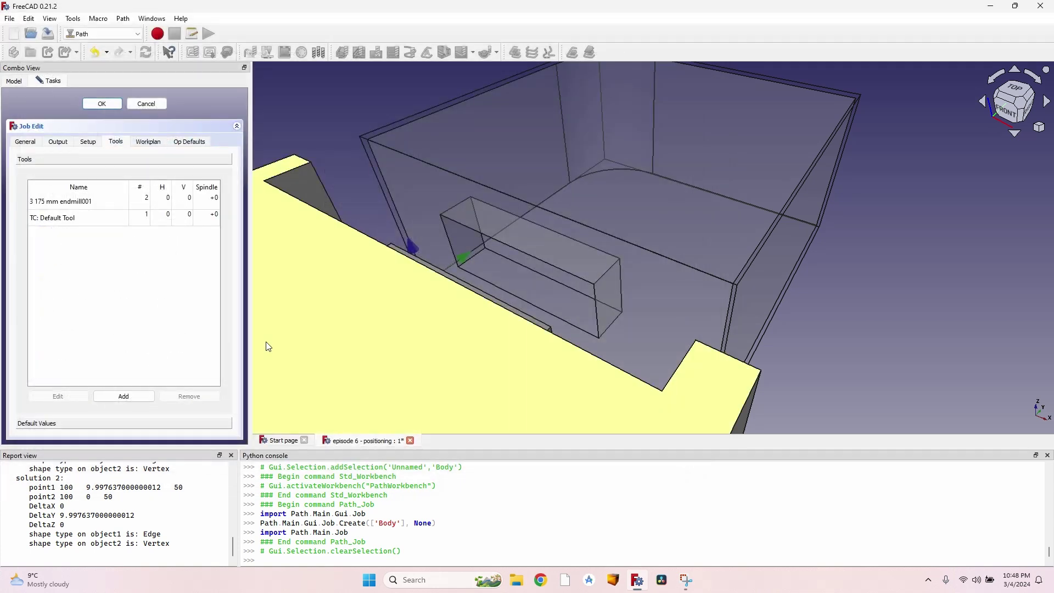
Set the 3 175 mm endmill's horizontal and vertical feed rates to 3500 and its spindle speed to 18500.
left_click(168, 201)
type("3500")
key("Tab")
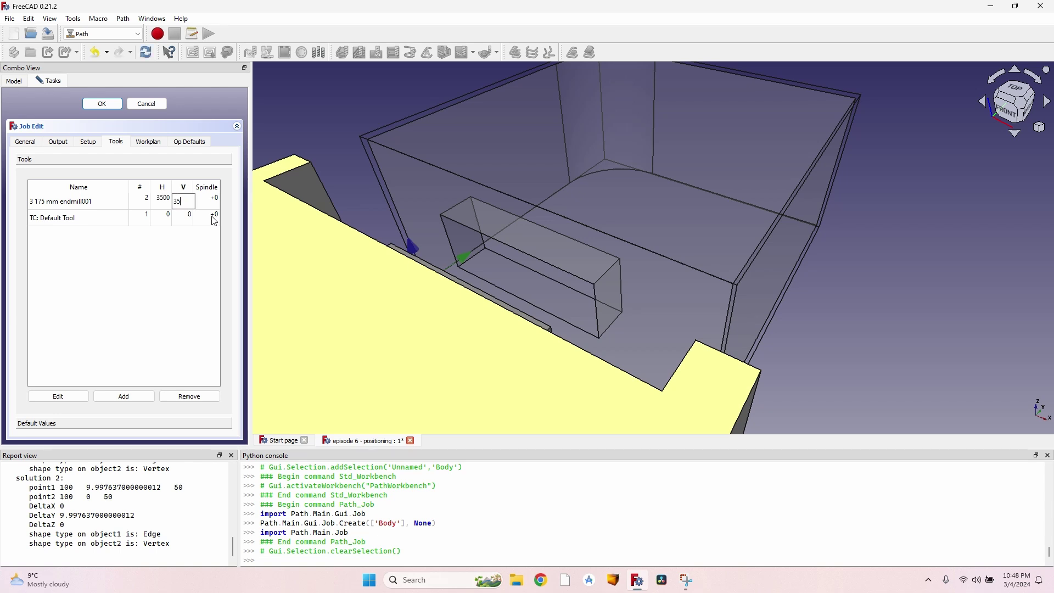
type("3500")
key("Tab")
type("18500")
Remove the default tool from the job and accept the job settings.
left_click(214, 221)
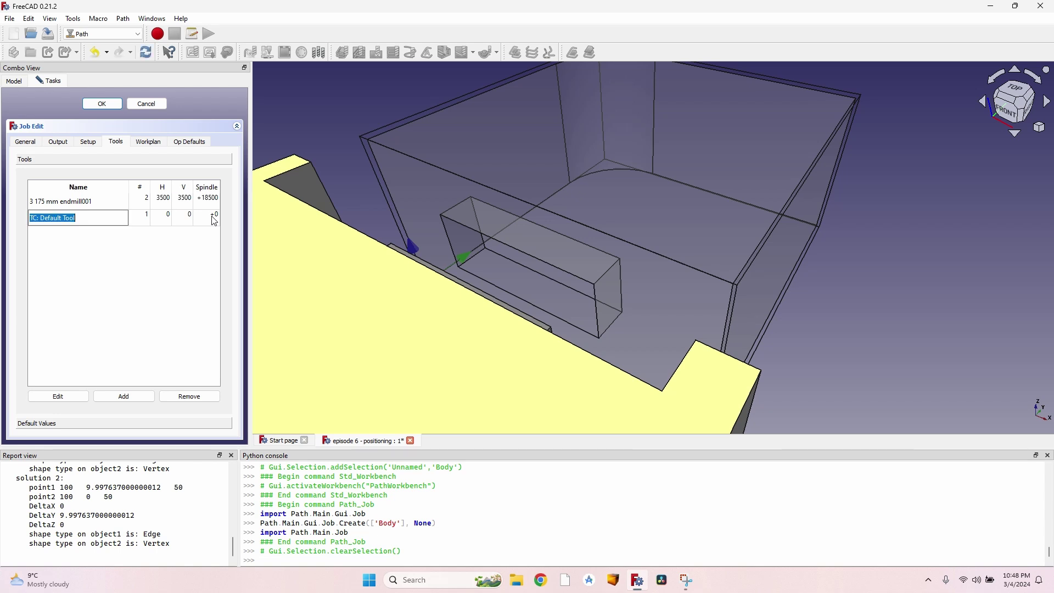
left_click(203, 399)
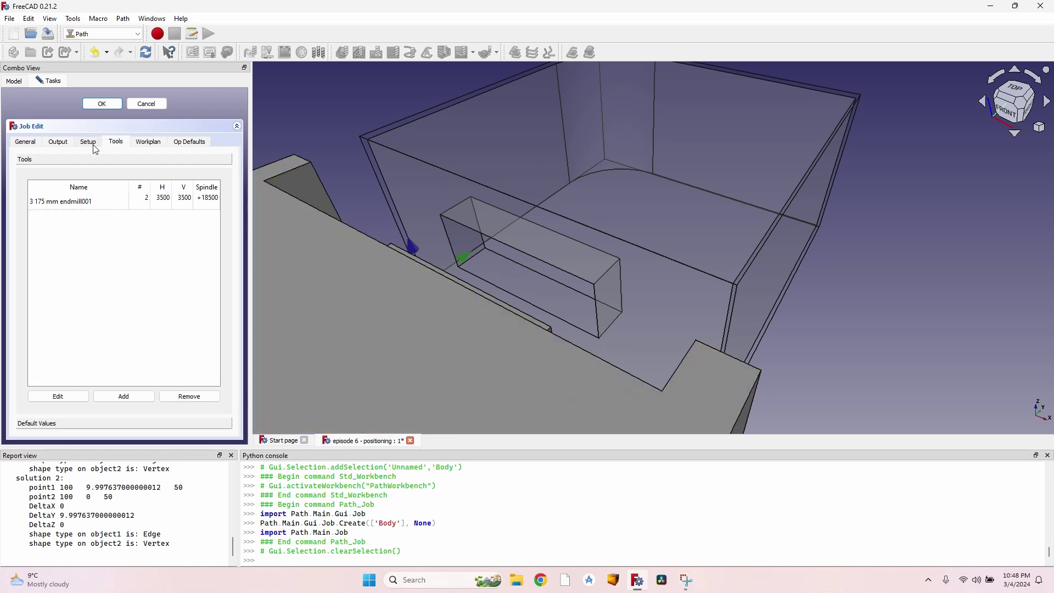
left_click(103, 104)
Hide the Cut object and the original Body.
left_click(39, 148)
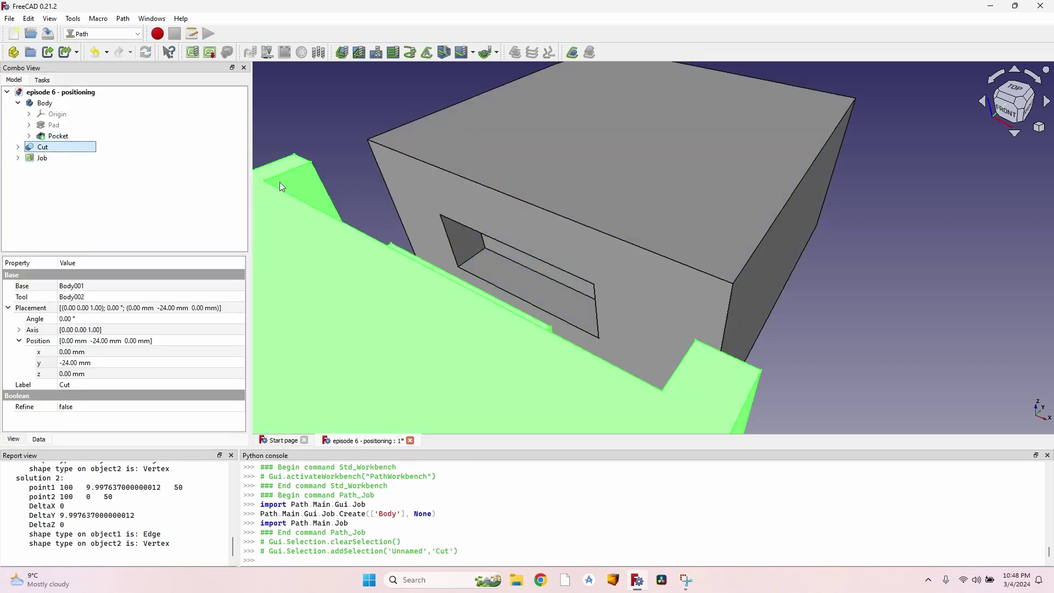
key("space")
middle_click_drag(508, 279, 659, 288)
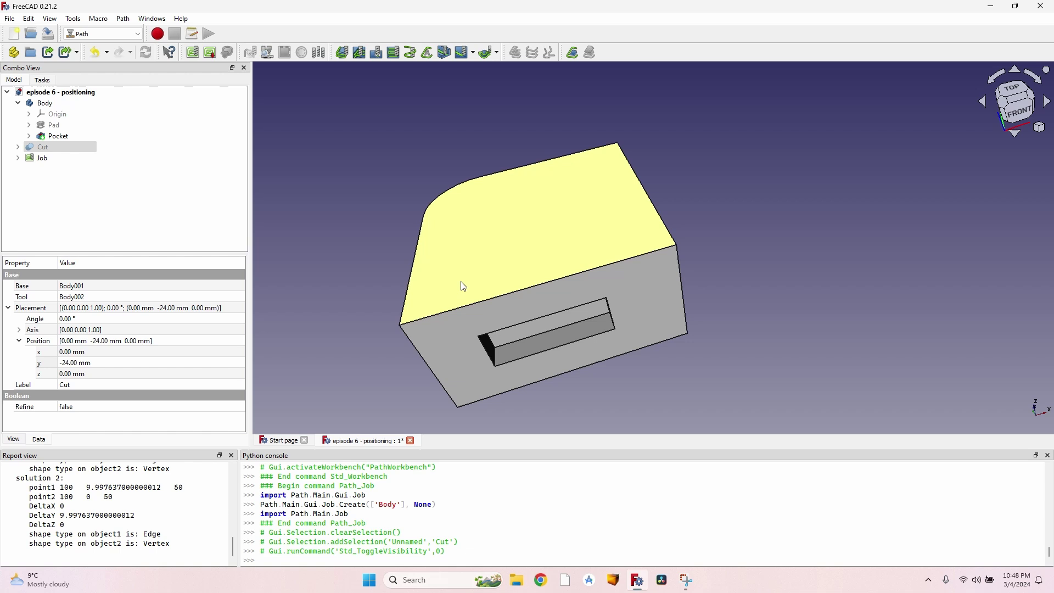
middle_click_drag(461, 285, 417, 189)
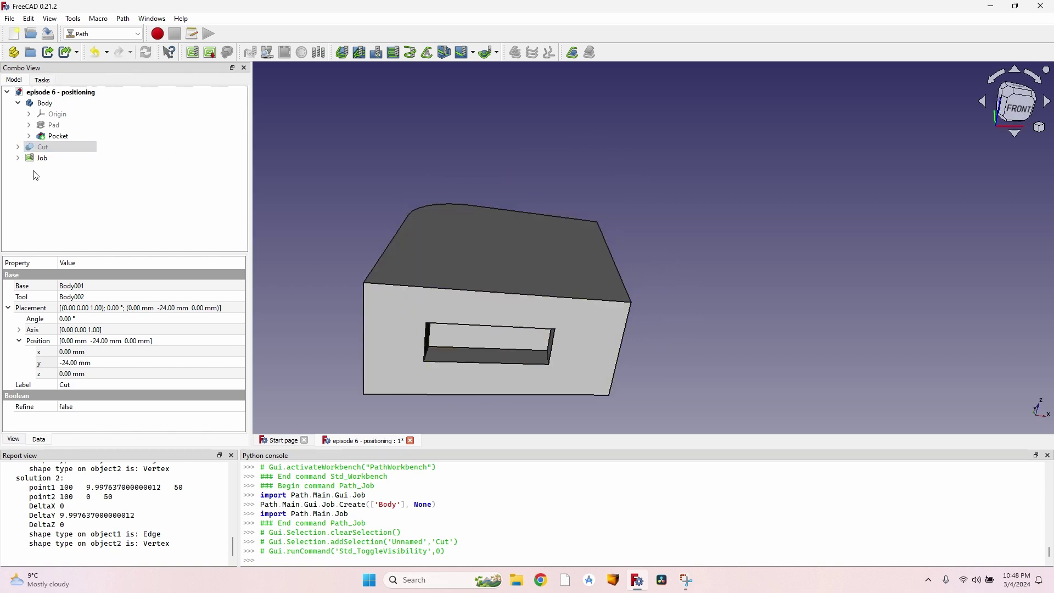
left_click(44, 103)
key("space")
Show the job's Model-Body clone inside its Model group.
left_click(17, 158)
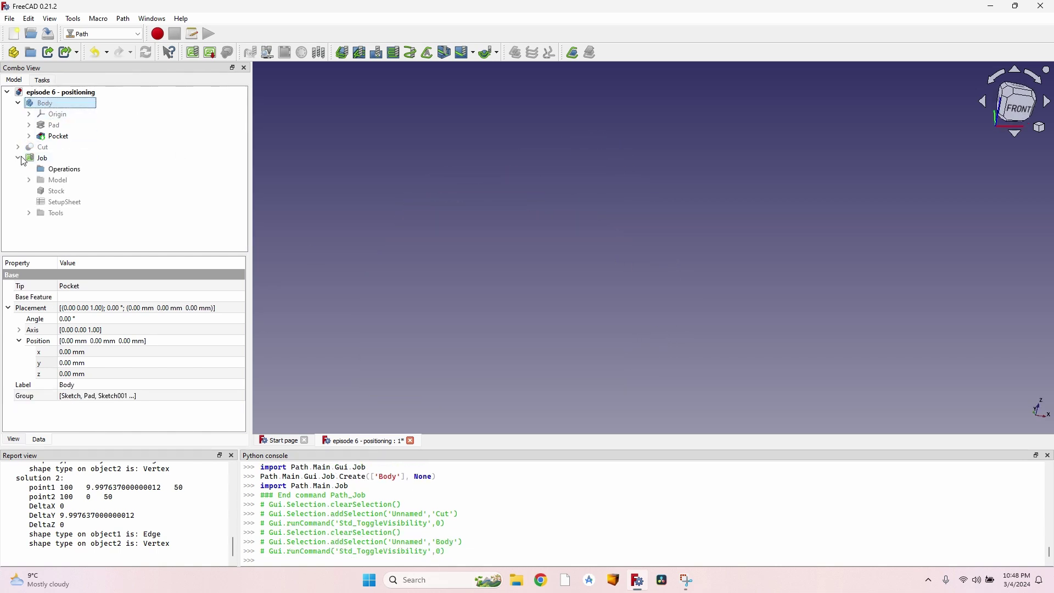
left_click(30, 181)
left_click(72, 191)
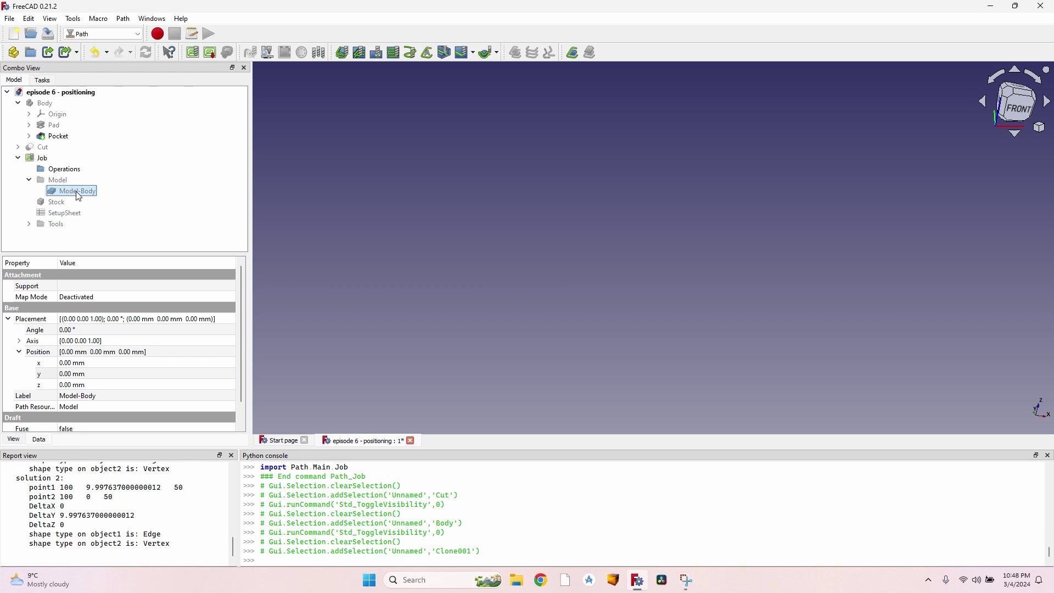
key("space")
Try to align the job setup to the Z axis using the stock's lower front edge, and accept the job edit.
double_click(54, 160)
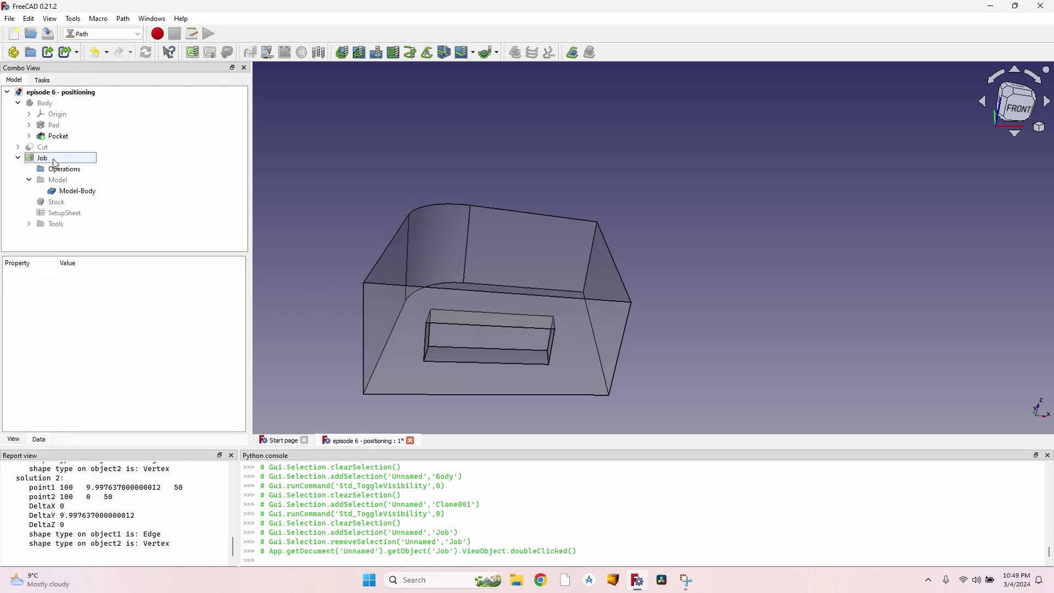
double_click(54, 160)
scroll(436, 338, "up", 4)
middle_click_drag(435, 337, 578, 295)
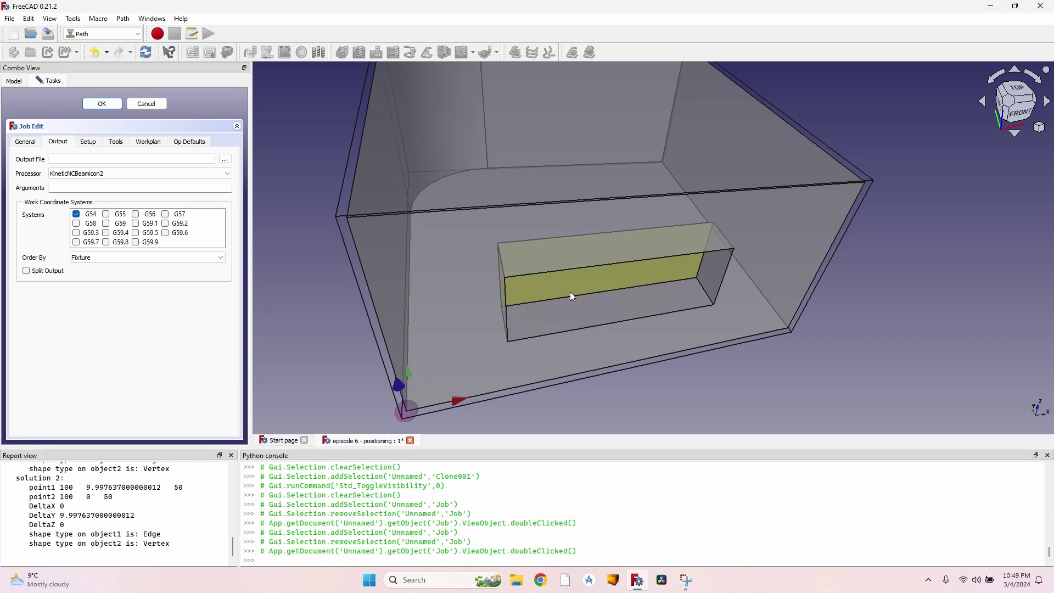
scroll(595, 311, "down", 3)
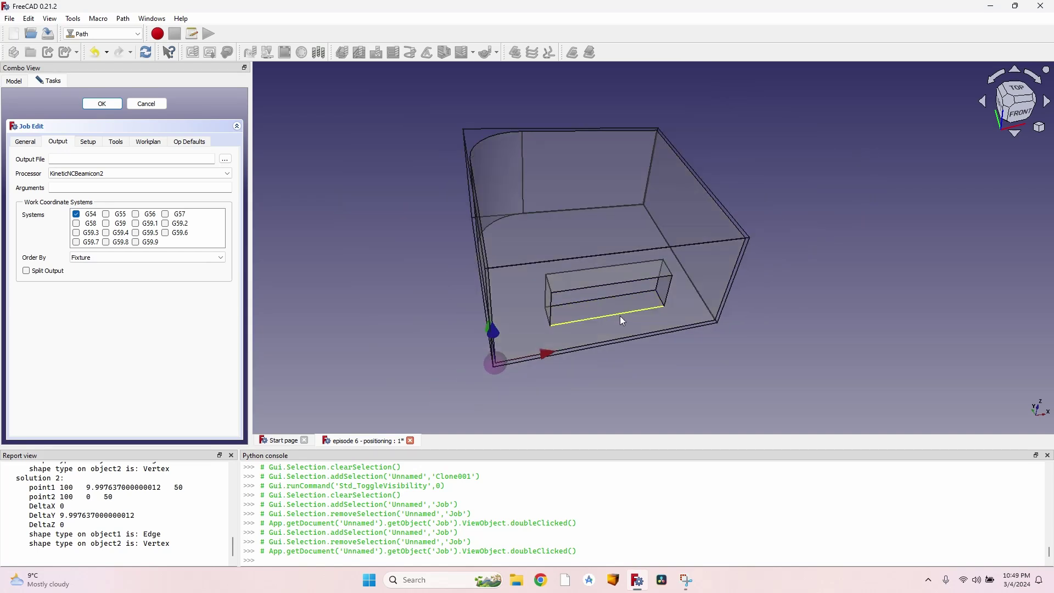
middle_click_drag(620, 317, 565, 316)
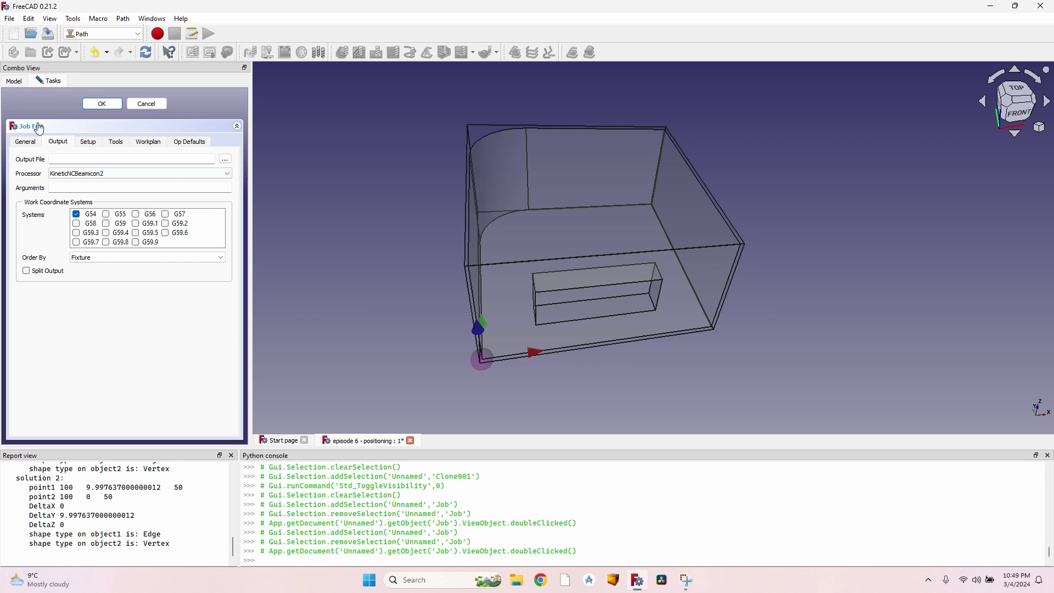
left_click(89, 144)
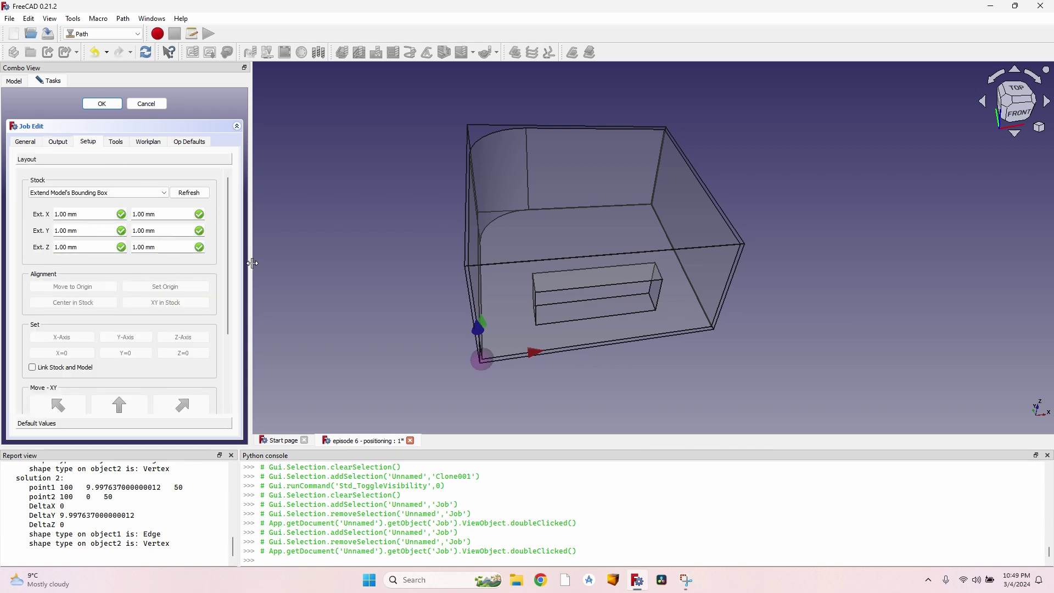
left_click_drag(253, 263, 367, 264)
left_click(632, 350)
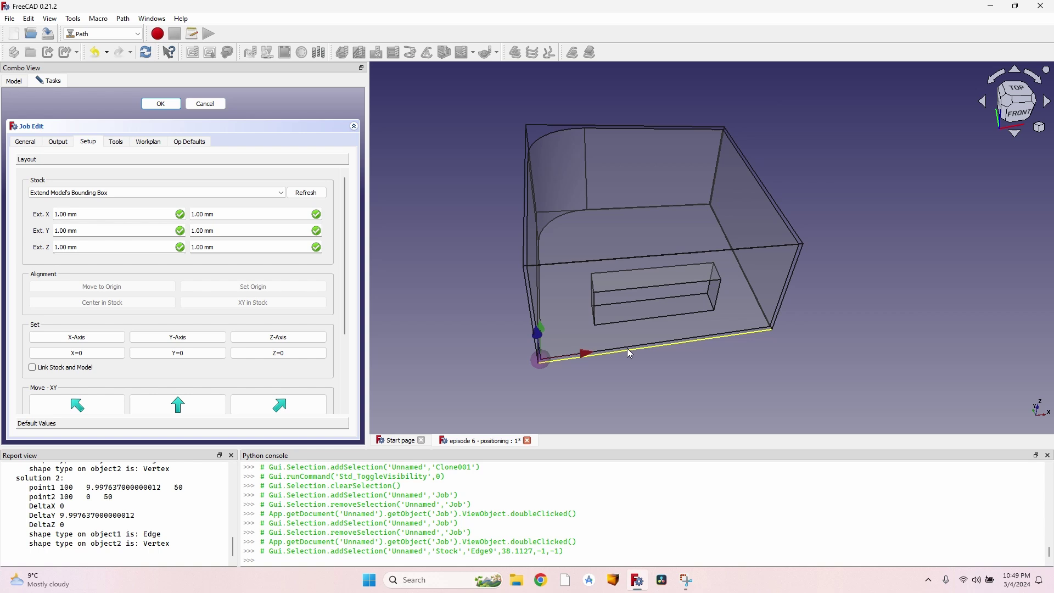
left_click(279, 337)
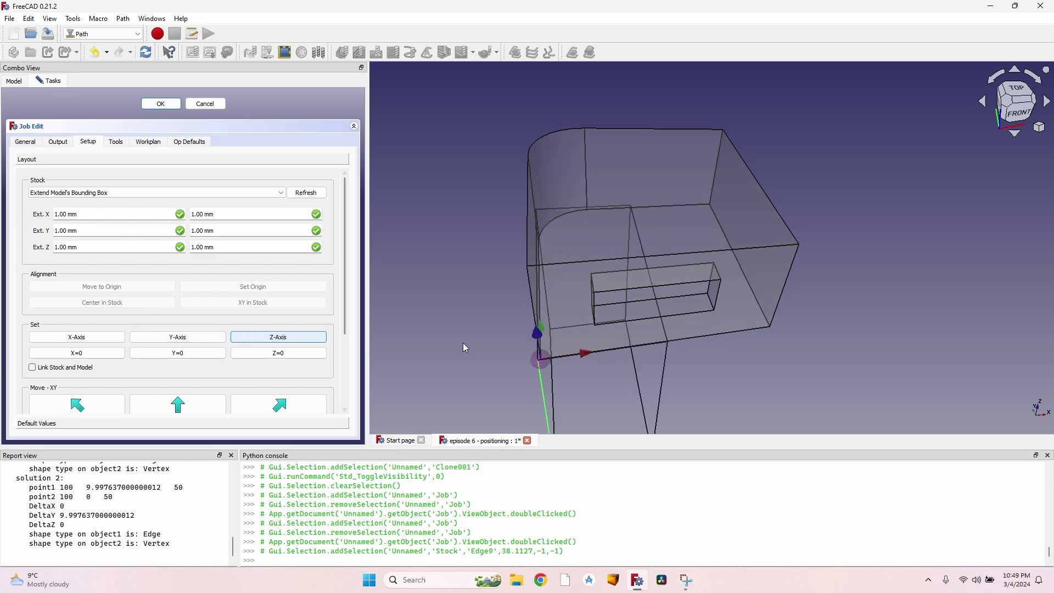
left_click(160, 104)
Reopen the job's setup and refresh the stock so it is rebuilt around the model's bounding box.
double_click(41, 158)
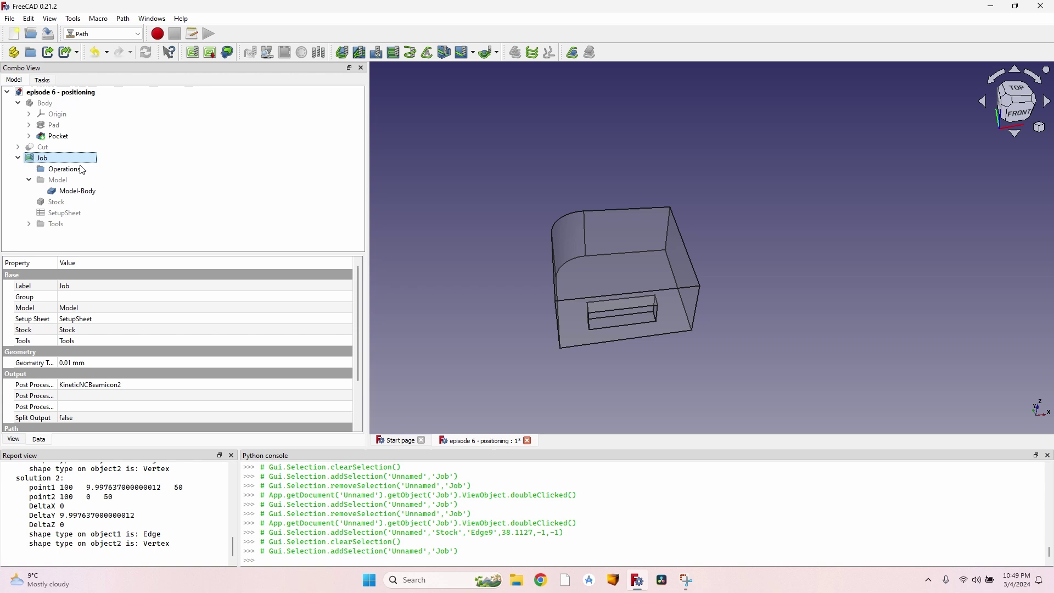
scroll(629, 364, "up", 3)
left_click(89, 143)
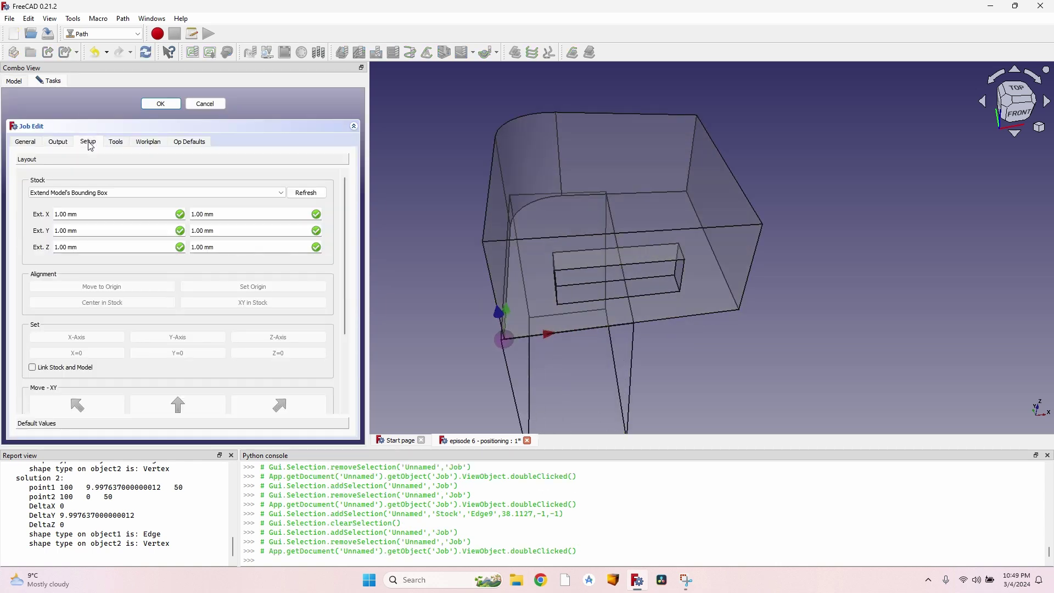
left_click(305, 192)
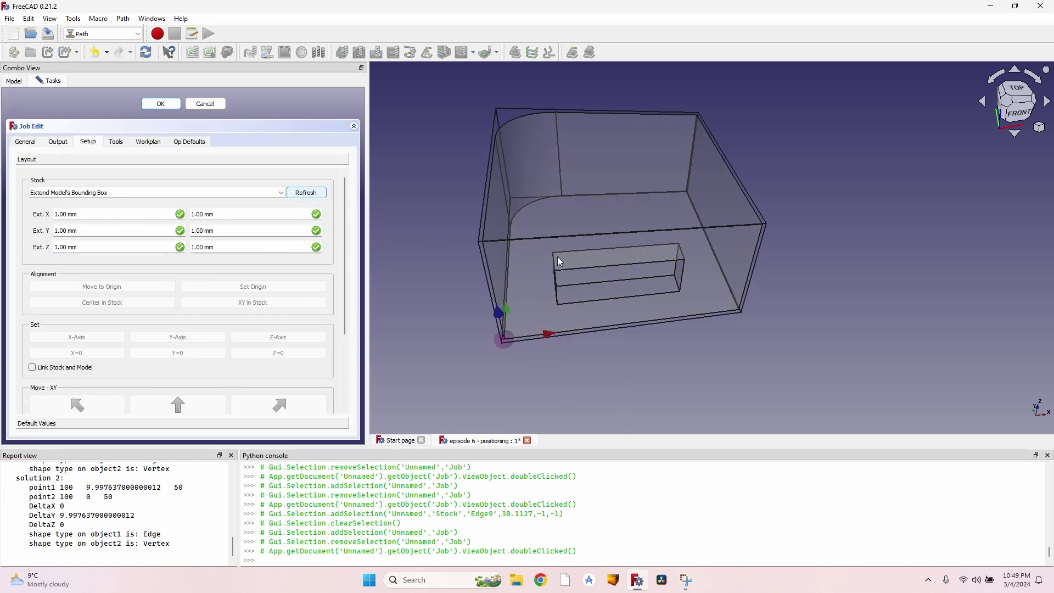
Inspect the slot on the model's front face inside the refreshed stock, and accept the job edit.
scroll(536, 250, "up", 2)
scroll(554, 265, "up", 2)
scroll(528, 291, "down", 4)
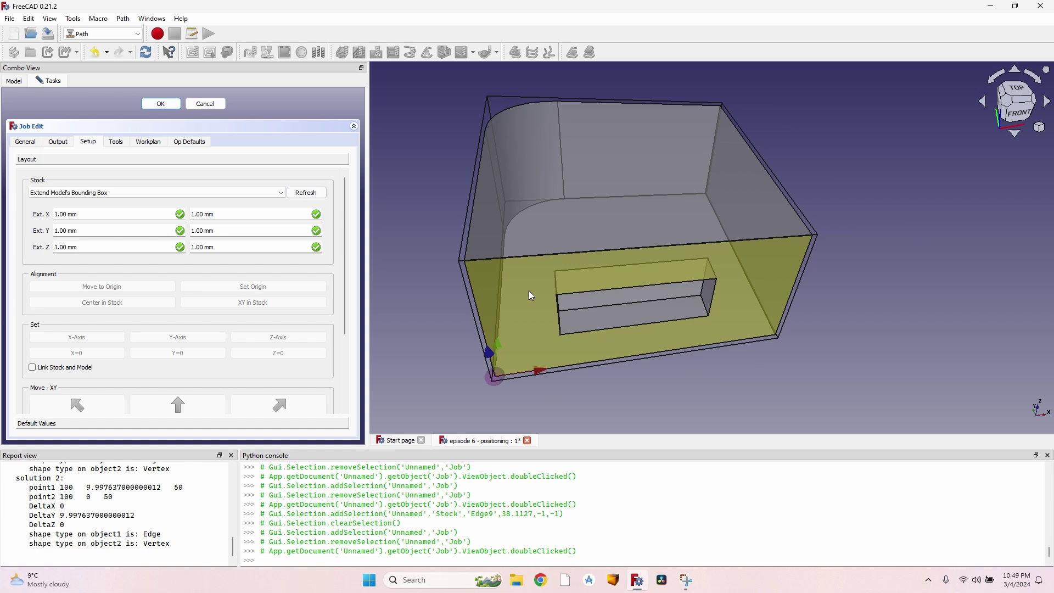
middle_click_drag(603, 306, 687, 344)
scroll(690, 350, "up", 4)
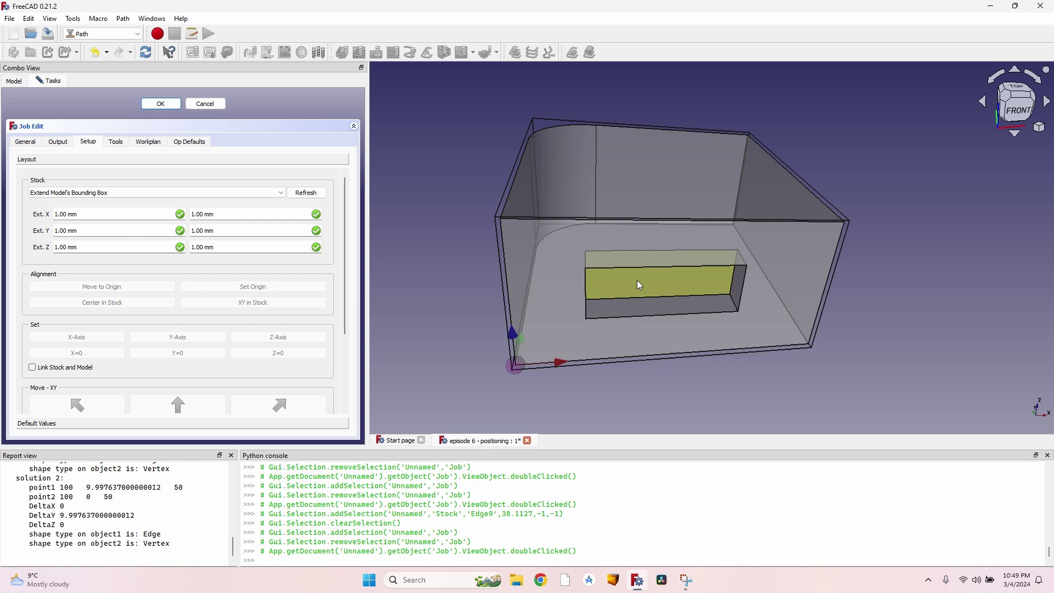
left_click(160, 104)
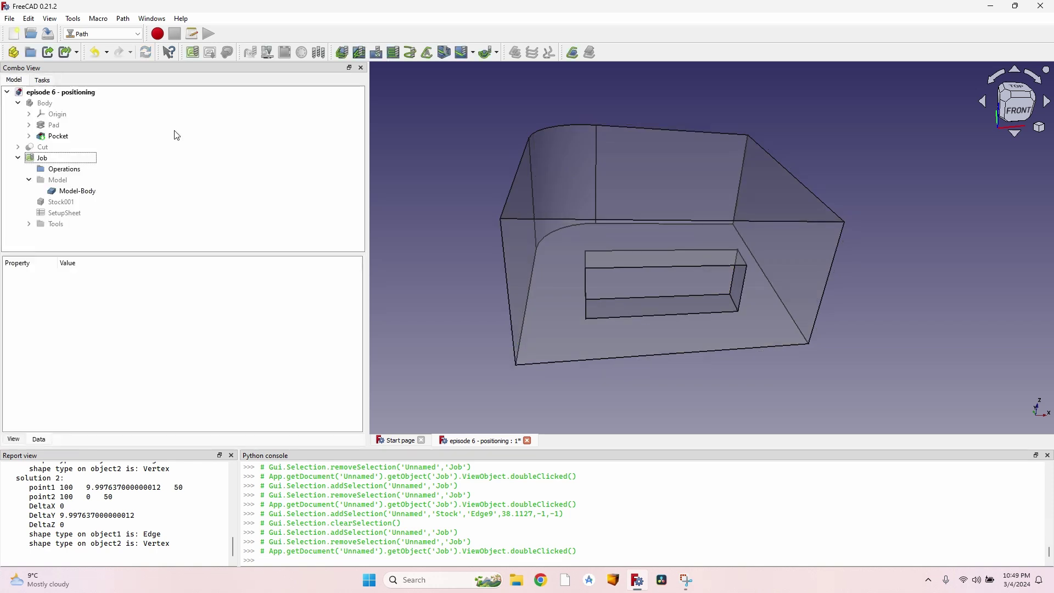
Open the placement of Model-Body and enable incremental changes about the center of mass, with rotation given as Euler angles.
scroll(954, 397, "up", 3)
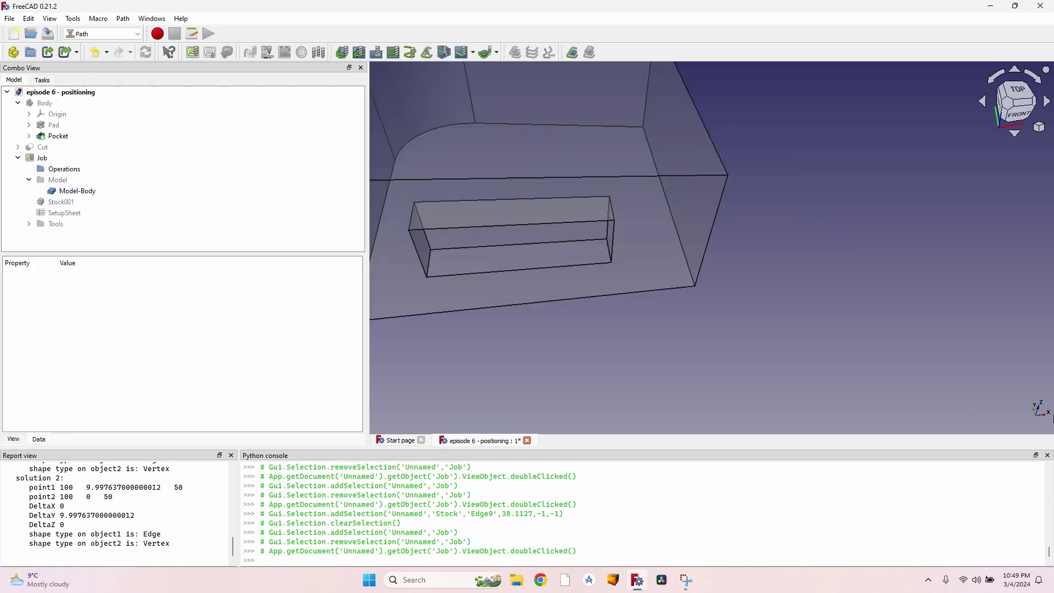
middle_click_drag(881, 373, 851, 357)
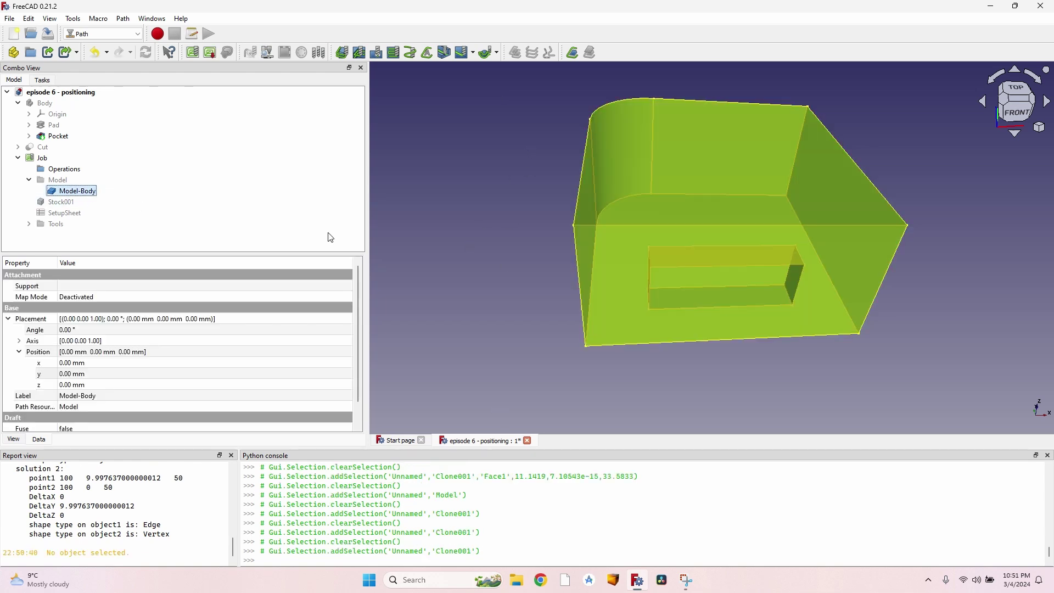
left_click(28, 18)
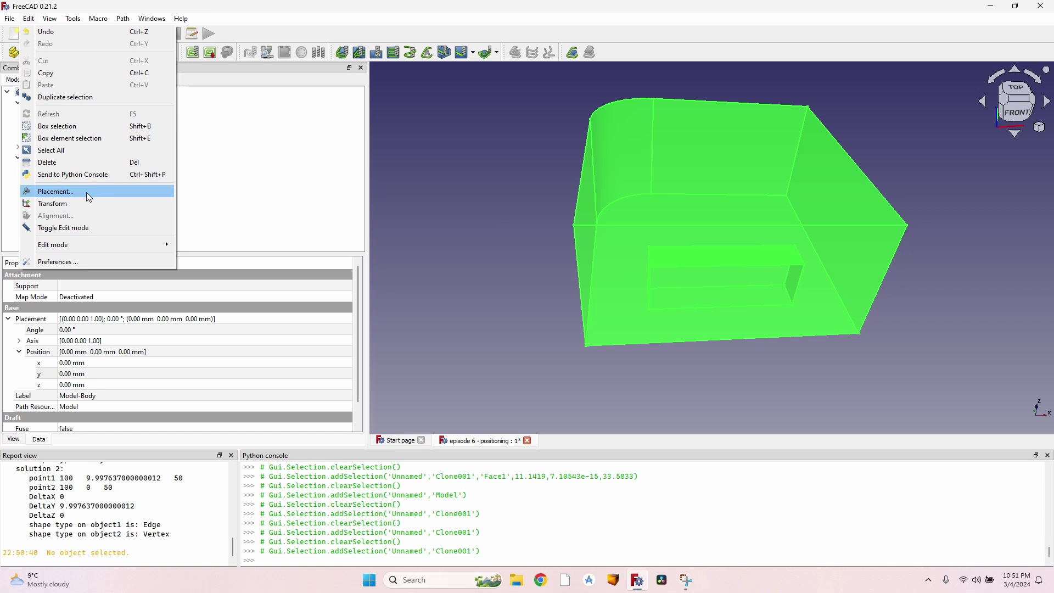
left_click(86, 192)
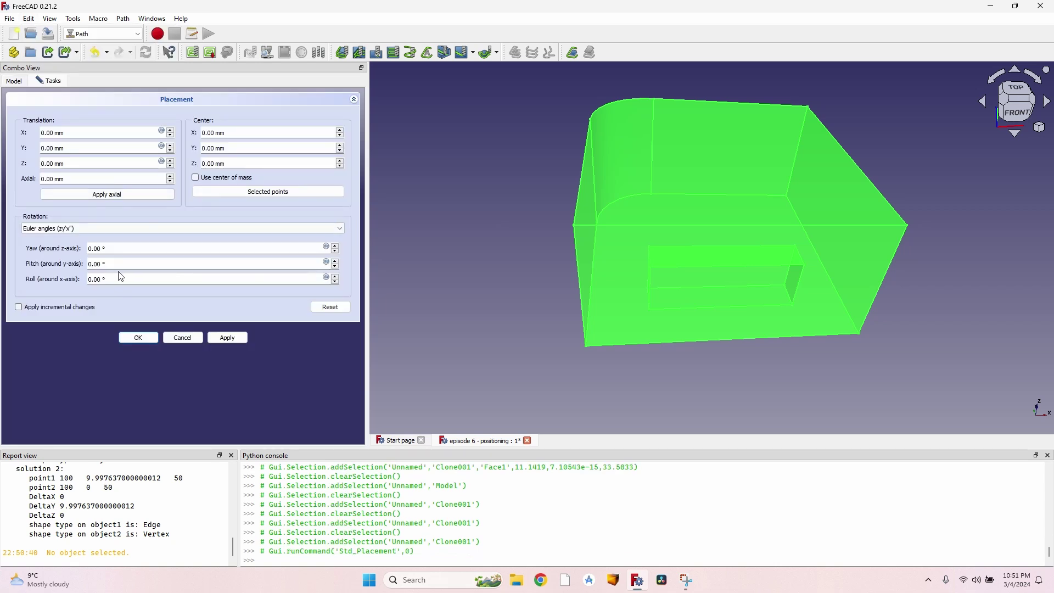
left_click(56, 311)
left_click(225, 181)
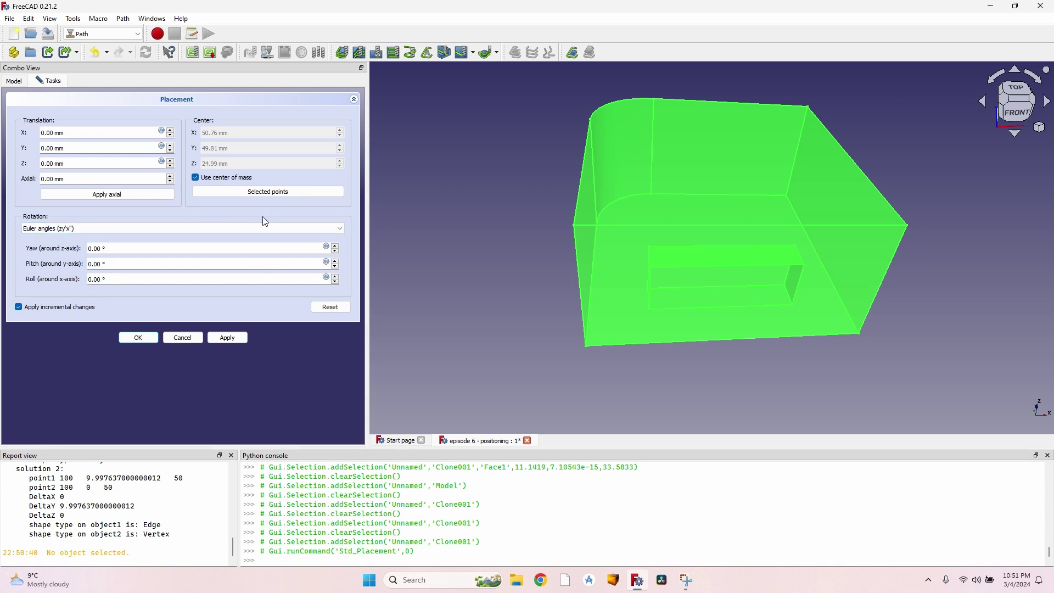
left_click(60, 238)
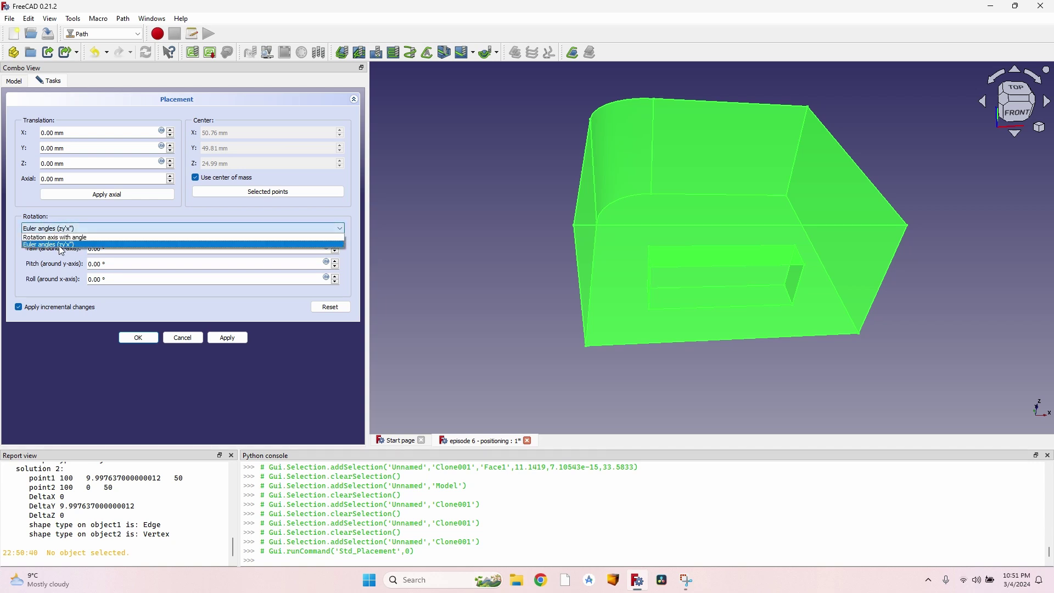
left_click(59, 246)
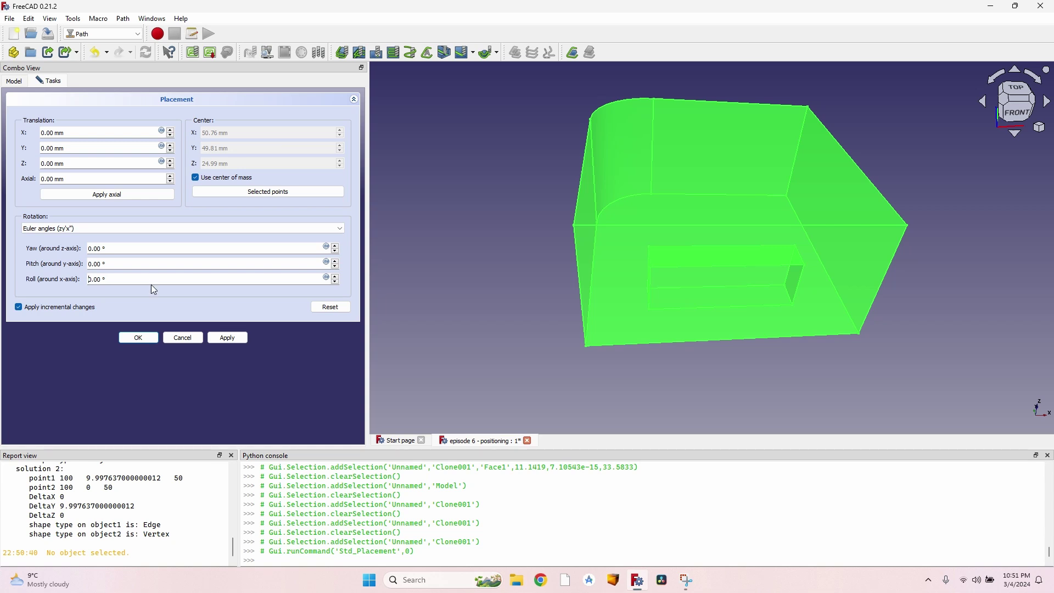
Rotate Model-Body by a roll of -90° around the X-axis so the slot faces up, and accept the placement.
type("9")
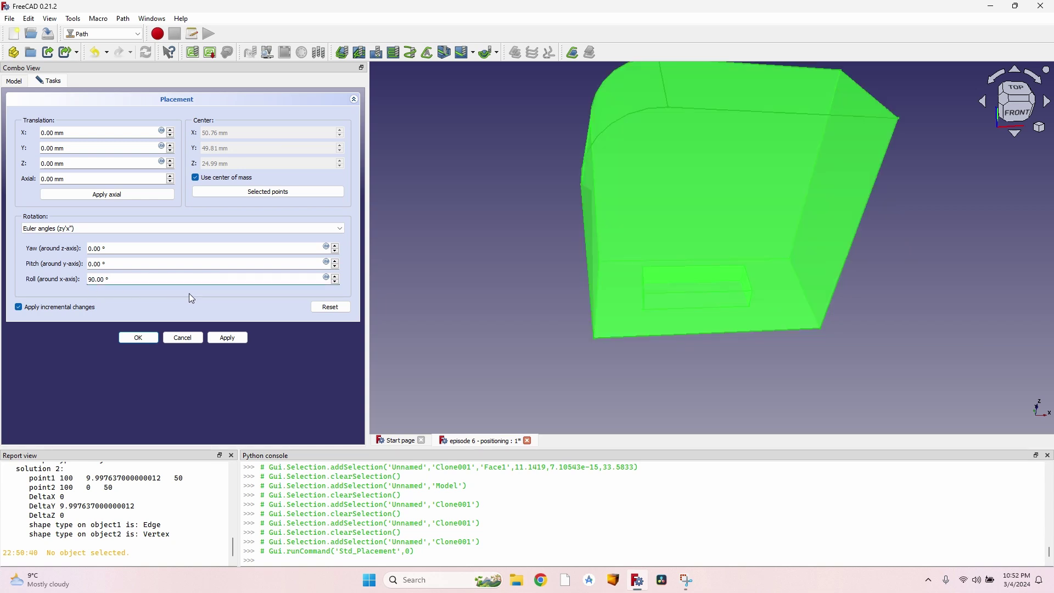
scroll(570, 240, "down", 2)
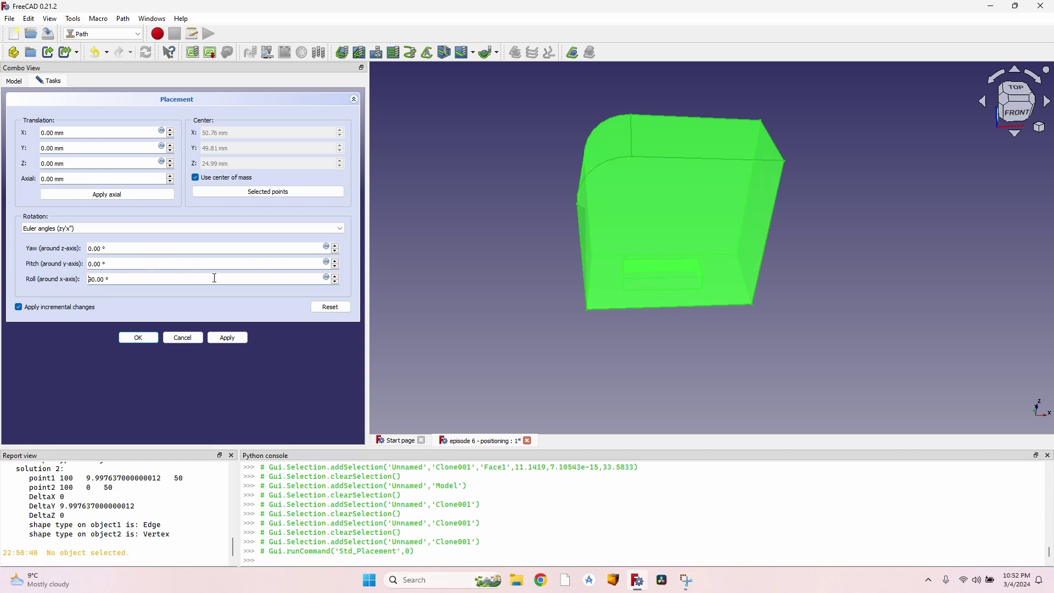
left_click(230, 338)
left_click(138, 338)
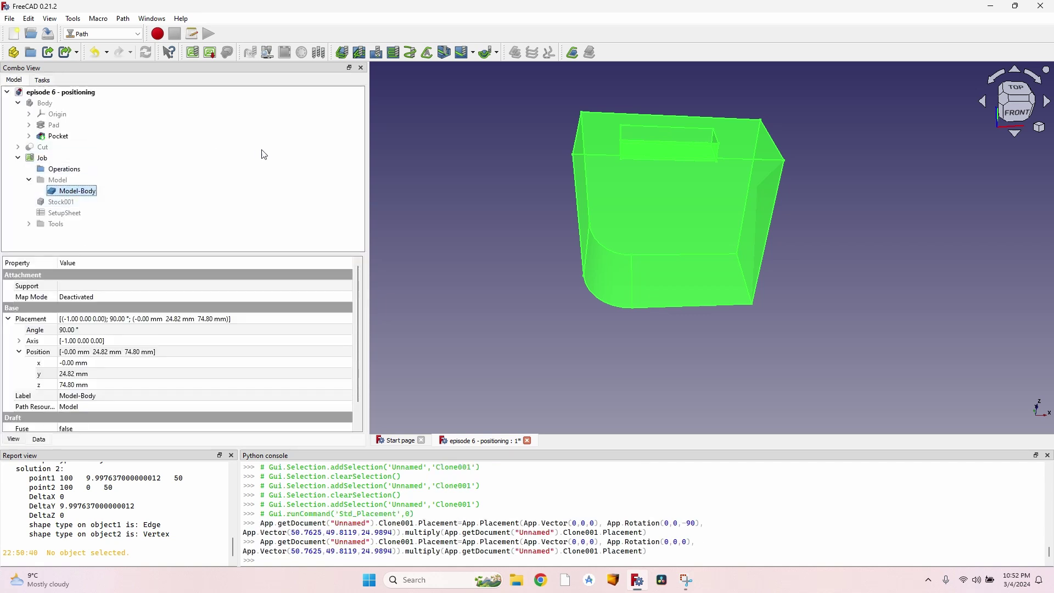
left_click(532, 205)
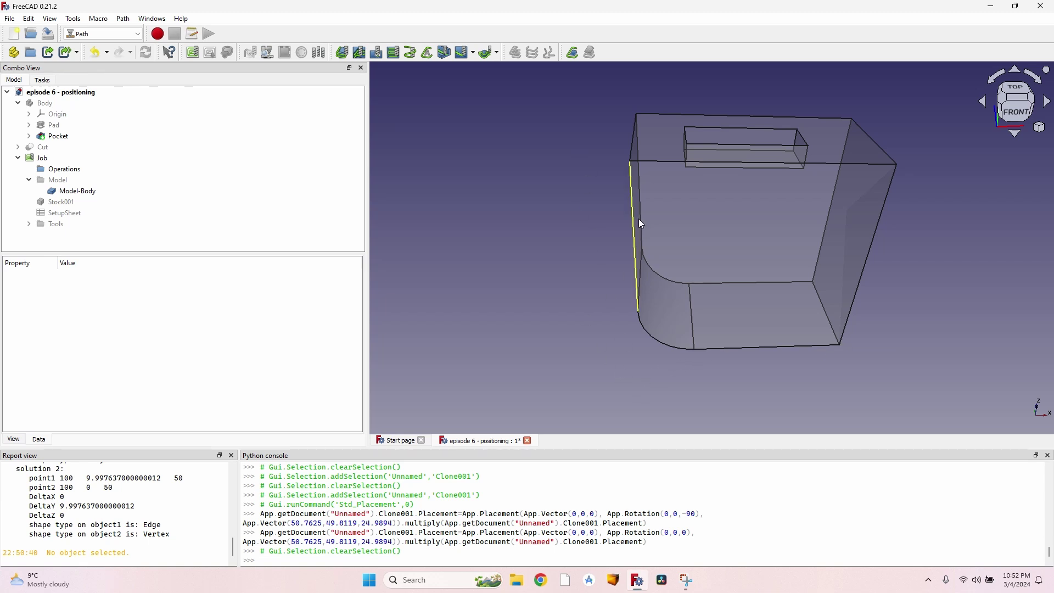
scroll(619, 186, "up", 2)
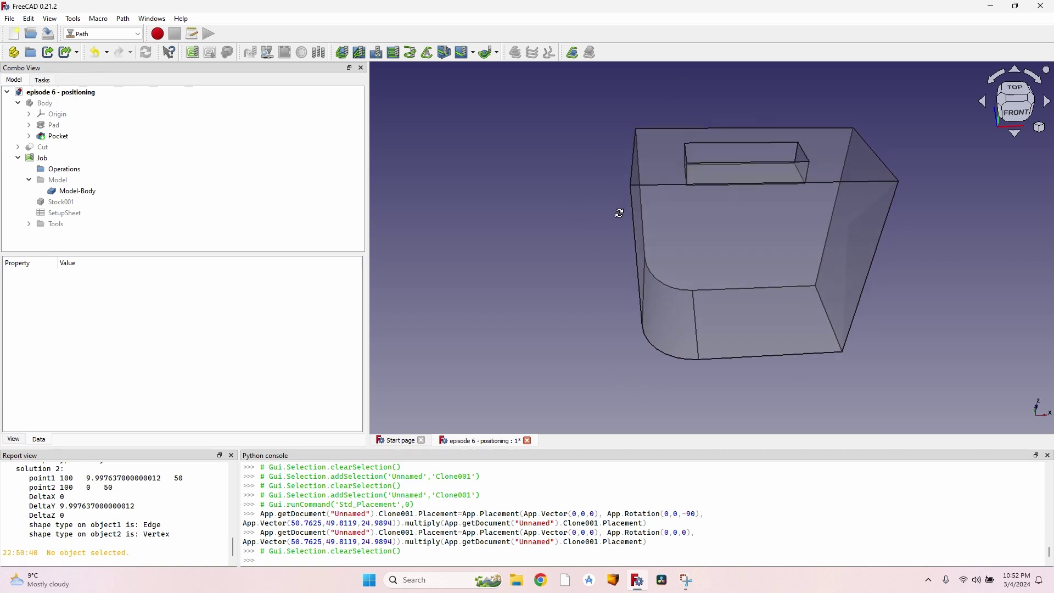
Reopen the job's setup and refresh the stock to fit the rotated model's bounding box.
left_click(54, 160)
double_click(54, 161)
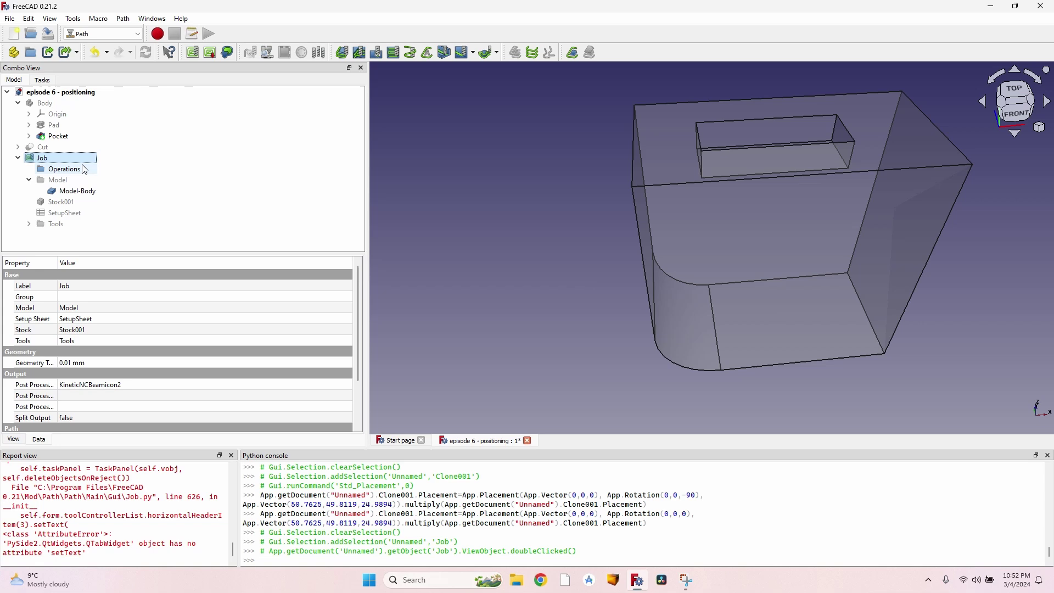
double_click(63, 164)
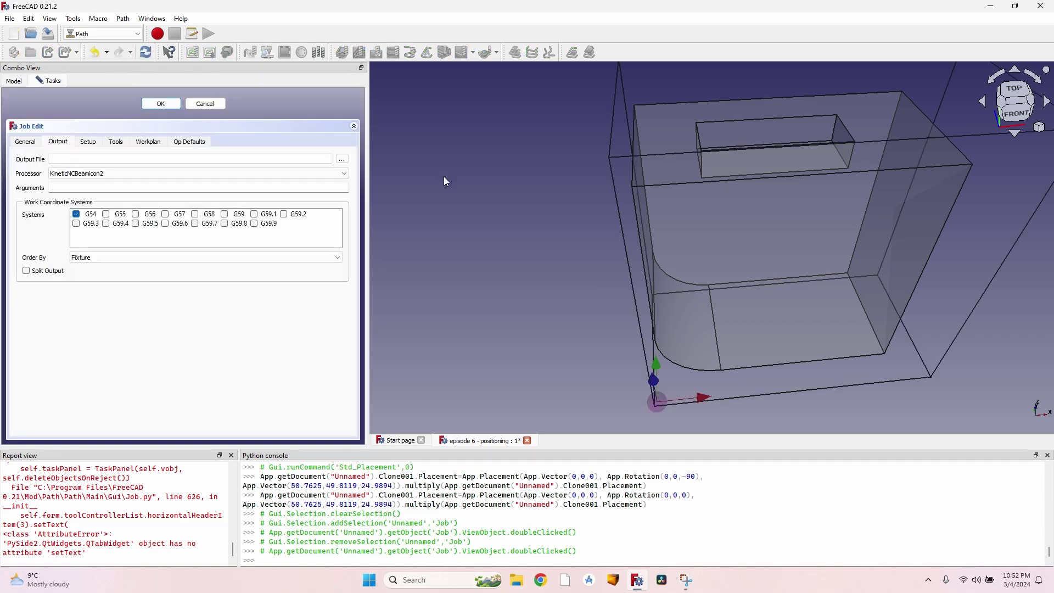
middle_click_drag(789, 292, 771, 255)
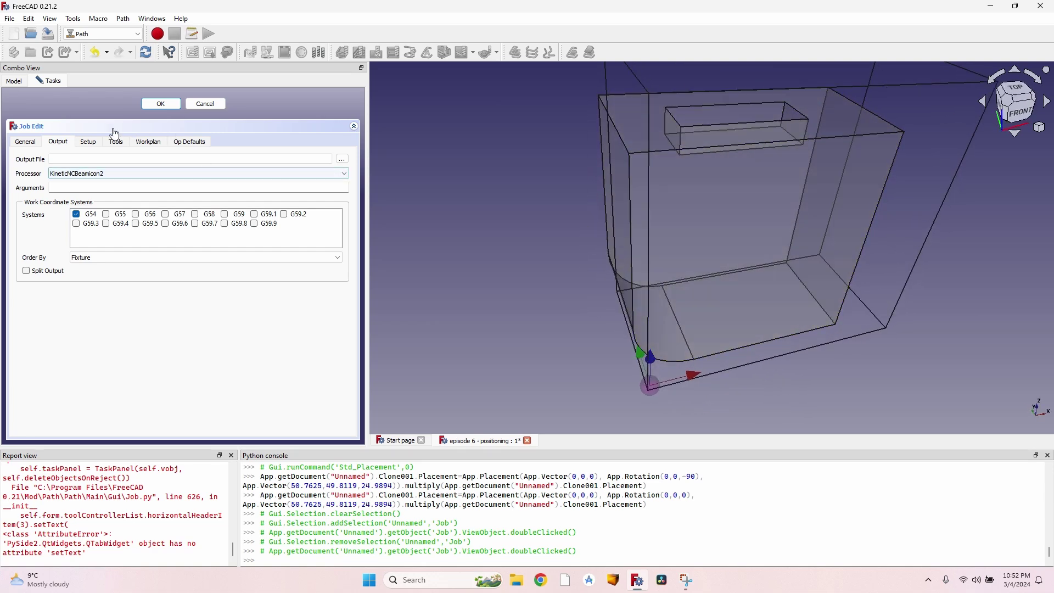
left_click(89, 143)
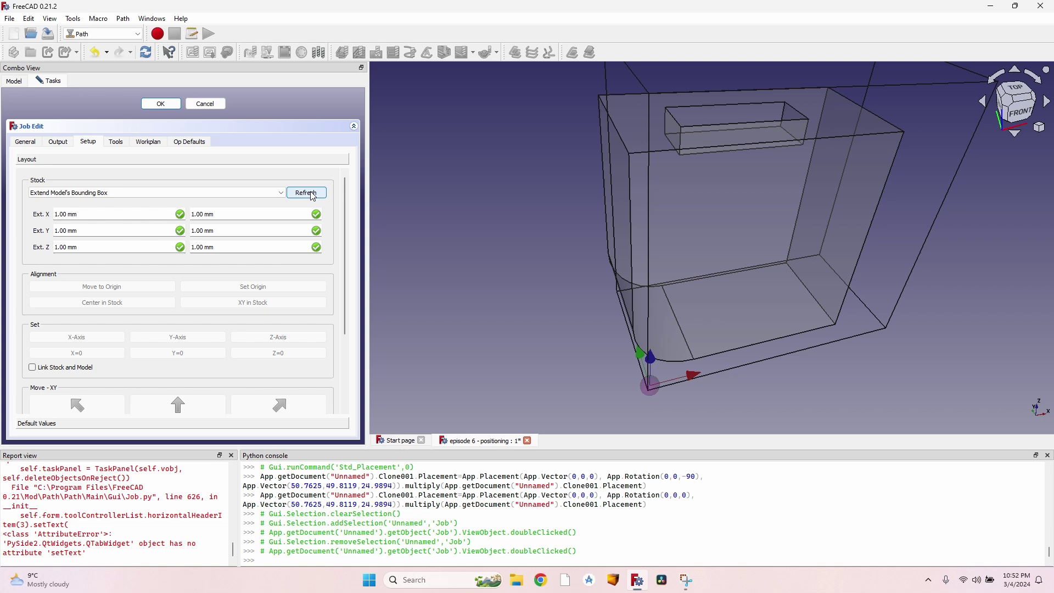
left_click(306, 193)
Set the job origin at the lower front corner vertex of the refreshed stock.
middle_click_drag(598, 266, 765, 317)
middle_click_drag(796, 203, 838, 307)
scroll(729, 235, "up", 3)
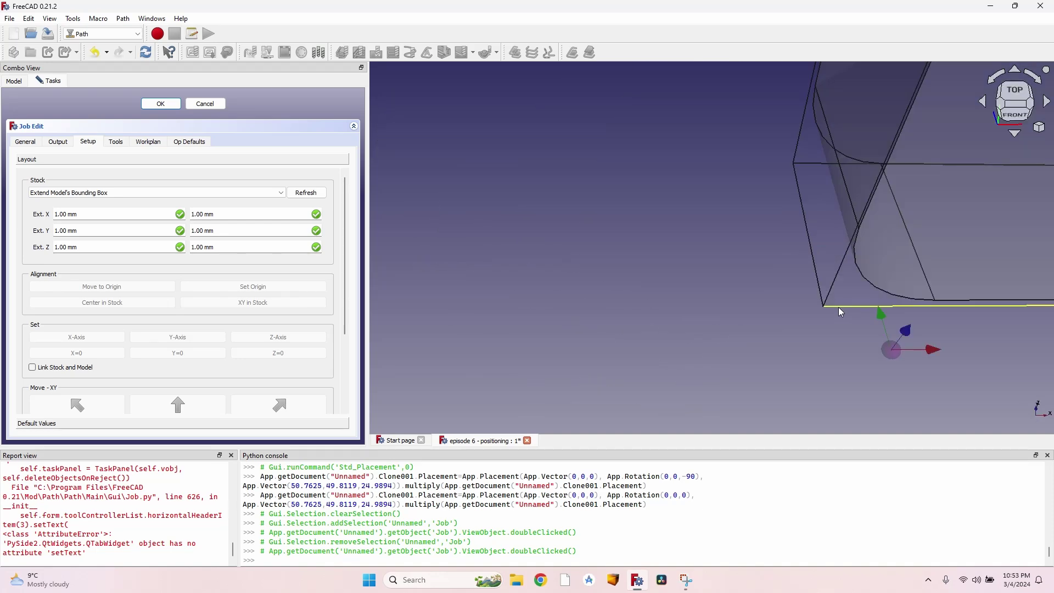
left_click(824, 306)
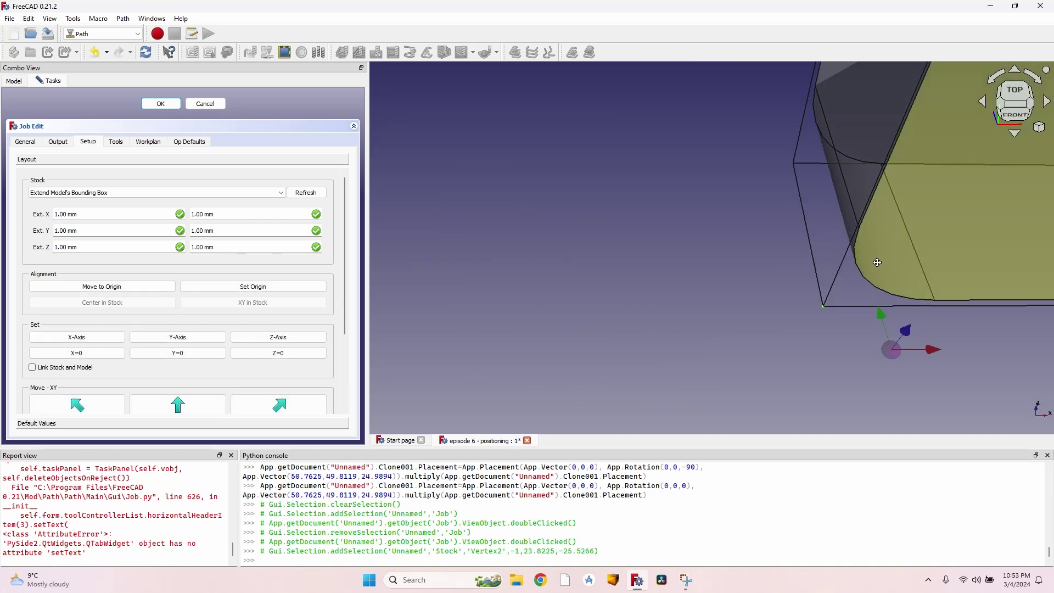
scroll(876, 244, "up", 2)
left_click(271, 290)
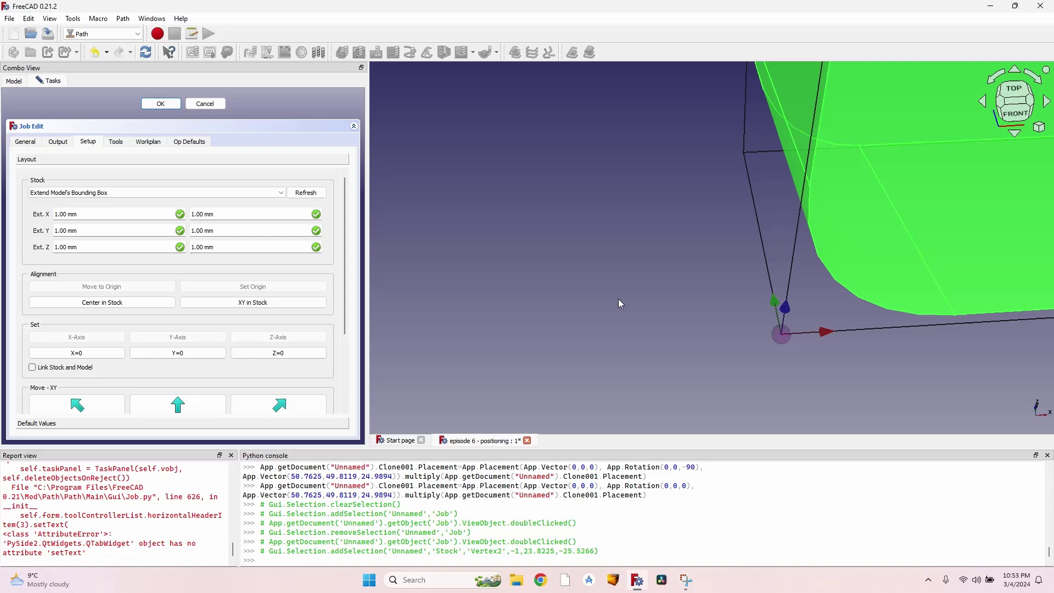
Set the stock's negative-side X, Y and Z extensions to 0 mm and clear the selection.
middle_click_drag(619, 299, 760, 259)
scroll(812, 284, "up", 3)
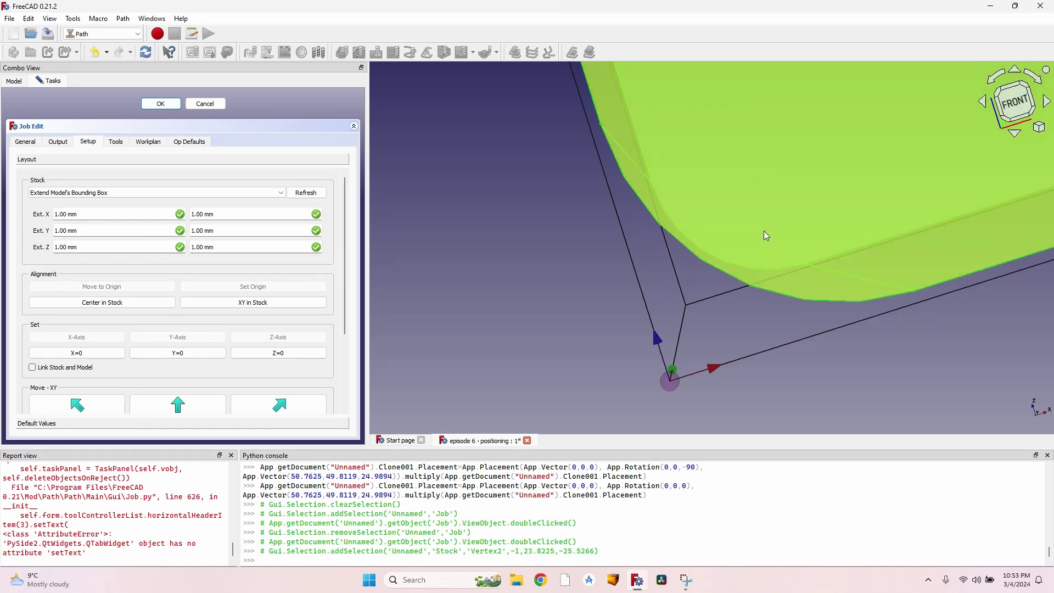
scroll(752, 166, "down", 8)
middle_click_drag(781, 160, 847, 245)
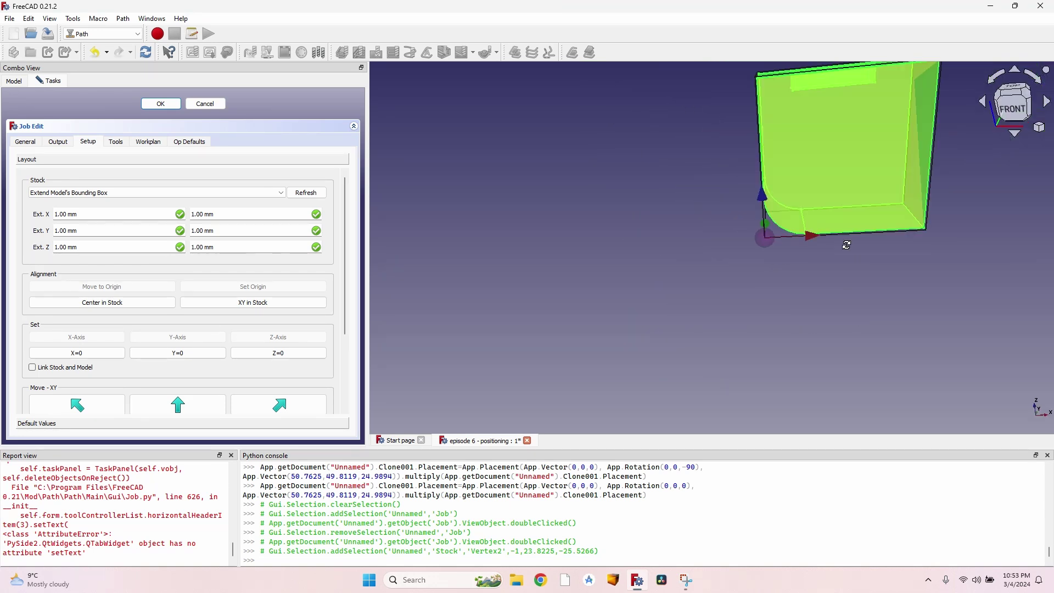
middle_click_drag(779, 143, 723, 233)
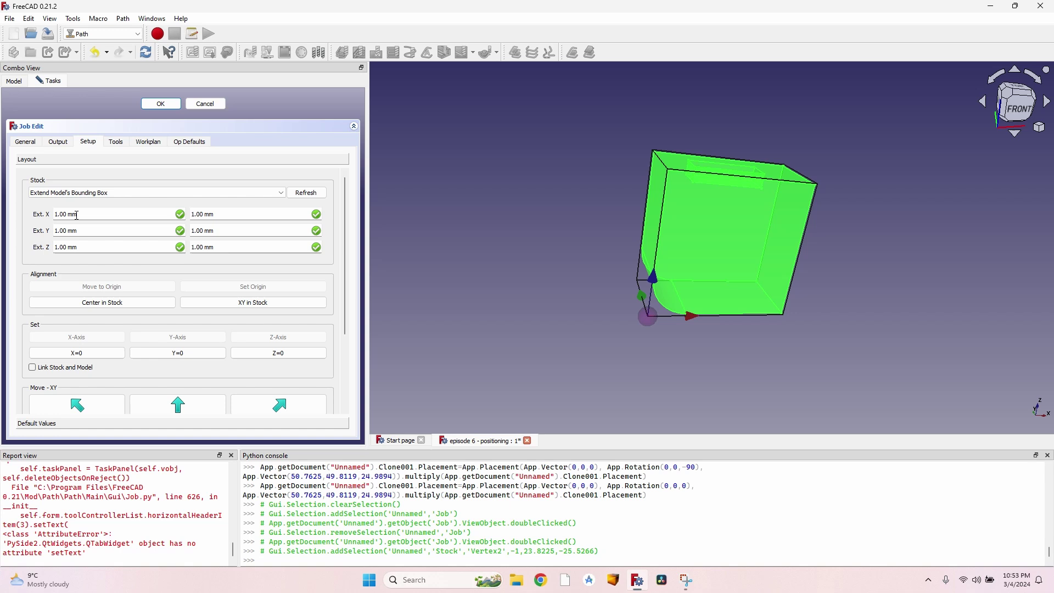
scroll(77, 215, "down", 1)
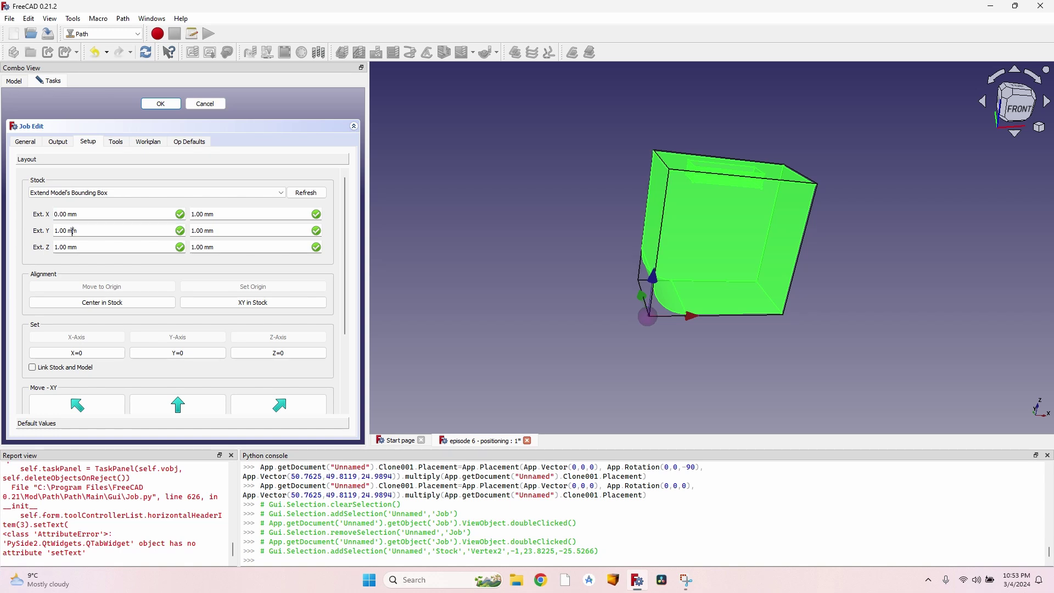
scroll(72, 231, "down", 1)
scroll(70, 248, "down", 1)
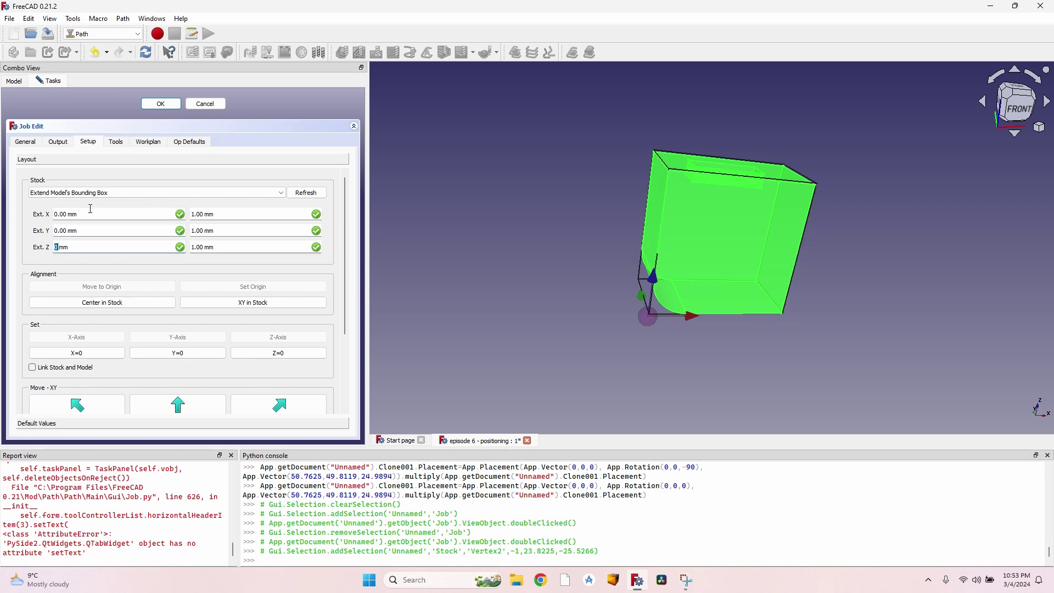
left_click(499, 236)
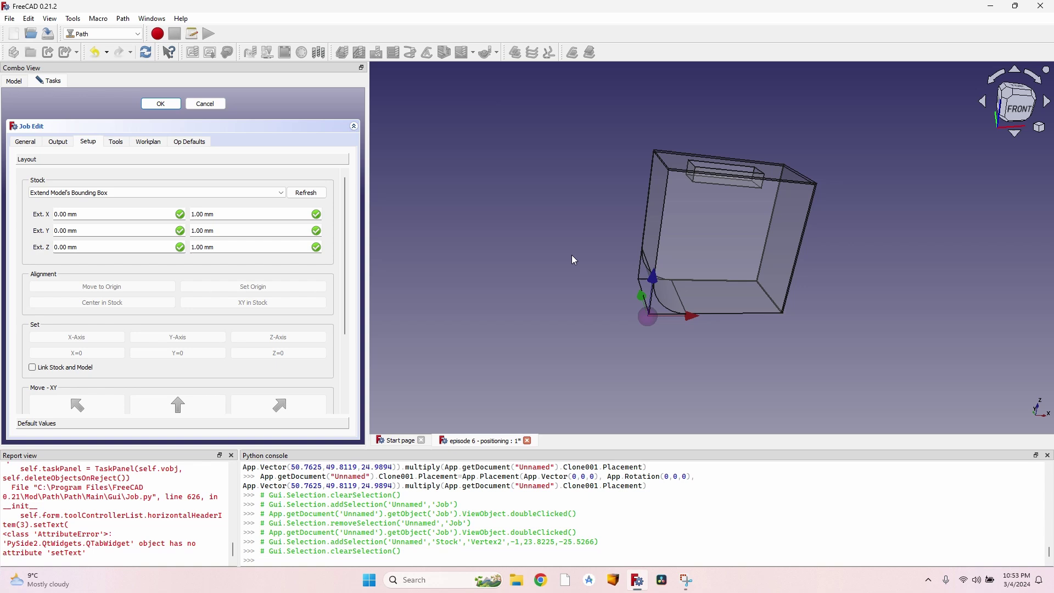
Set the origin at the lower front corner vertex of the resized stock.
scroll(571, 255, "up", 6)
scroll(685, 385, "up", 2)
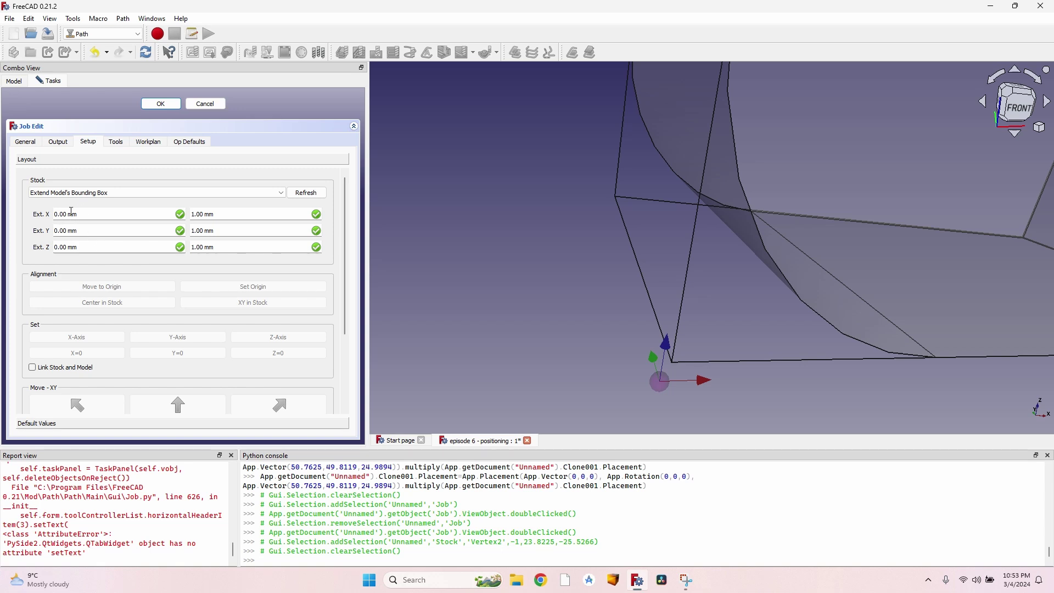
left_click(673, 364)
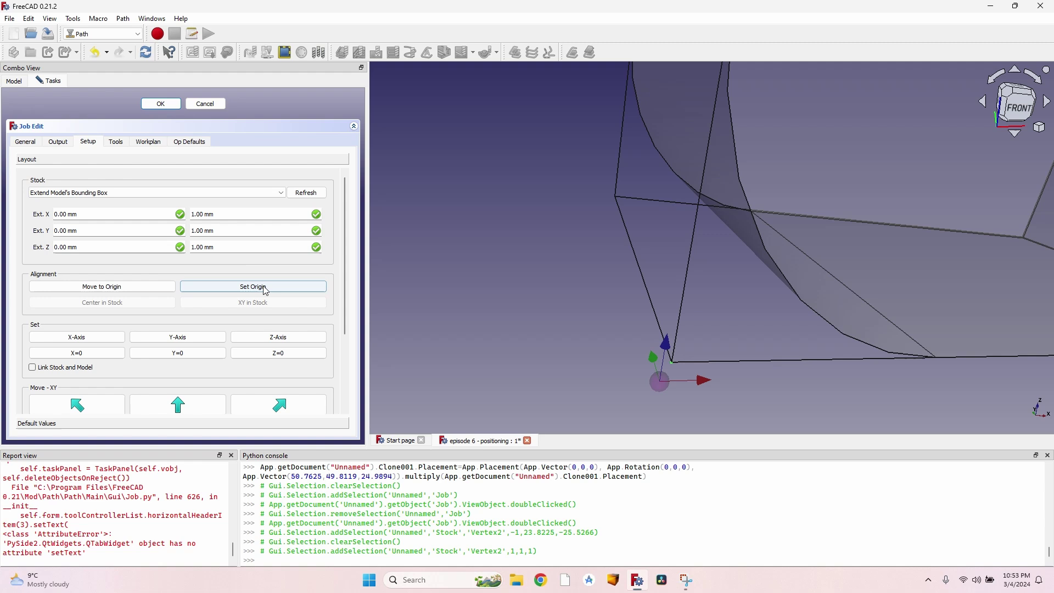
left_click(266, 288)
Examine the origin corner, the upward-facing slot and the stock margin along the model's upper edges.
scroll(588, 291, "down", 5)
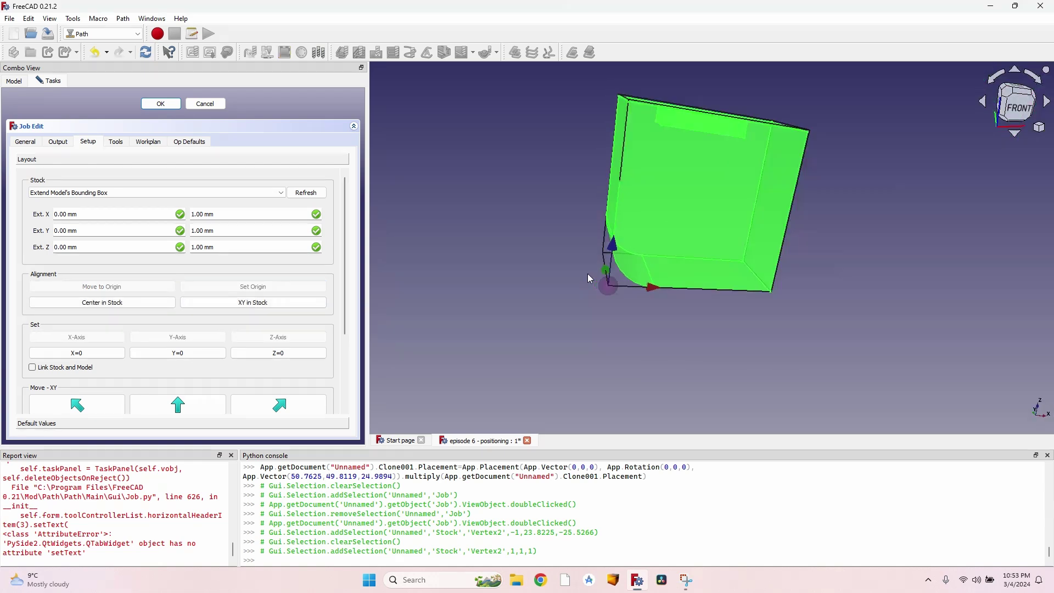
scroll(564, 266, "up", 1)
middle_click_drag(564, 267, 538, 275)
scroll(798, 186, "down", 5)
middle_click_drag(799, 186, 760, 261)
scroll(754, 185, "up", 1)
middle_click_drag(744, 203, 714, 270)
scroll(713, 270, "up", 5)
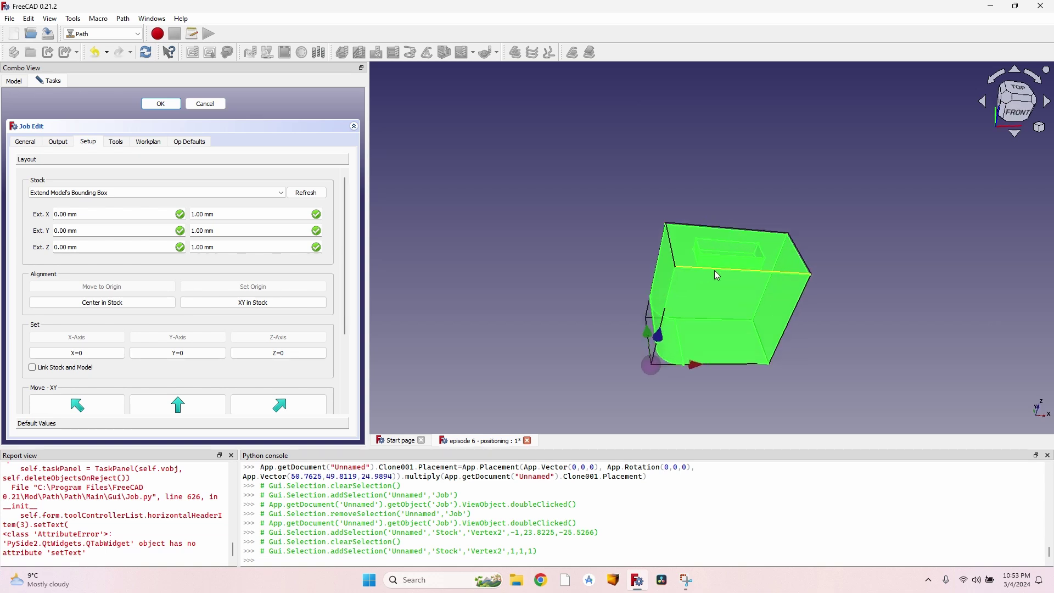
scroll(631, 237, "up", 3)
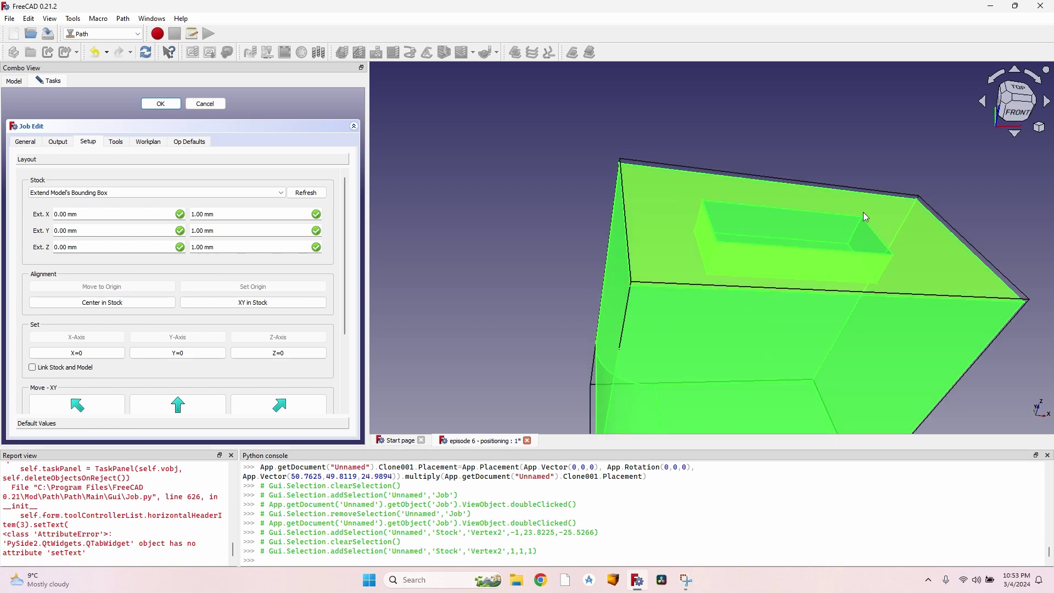
scroll(625, 279, "up", 4)
scroll(711, 279, "down", 2)
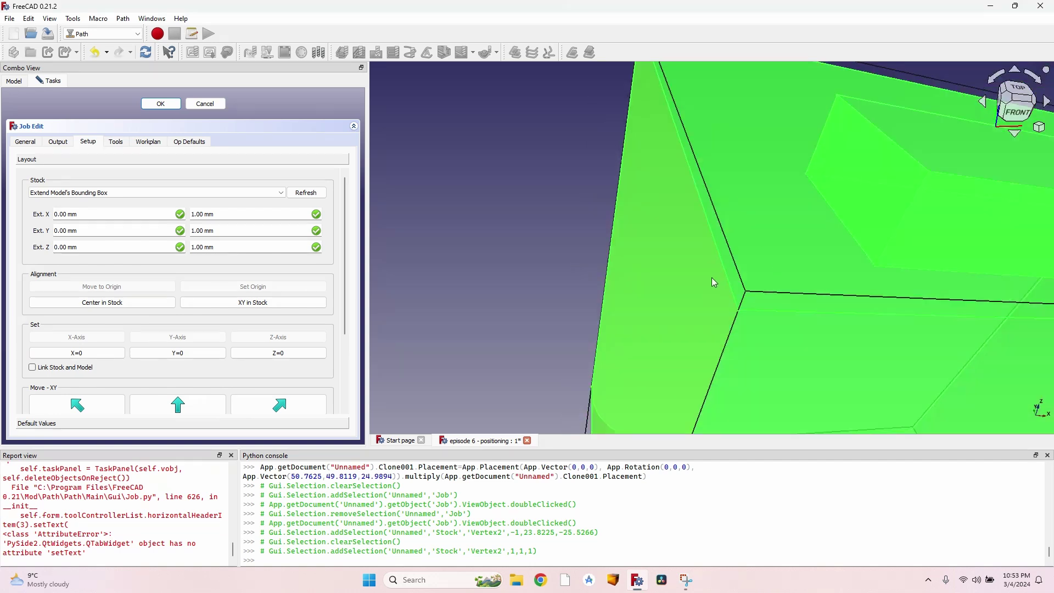
middle_click_drag(711, 279, 752, 206)
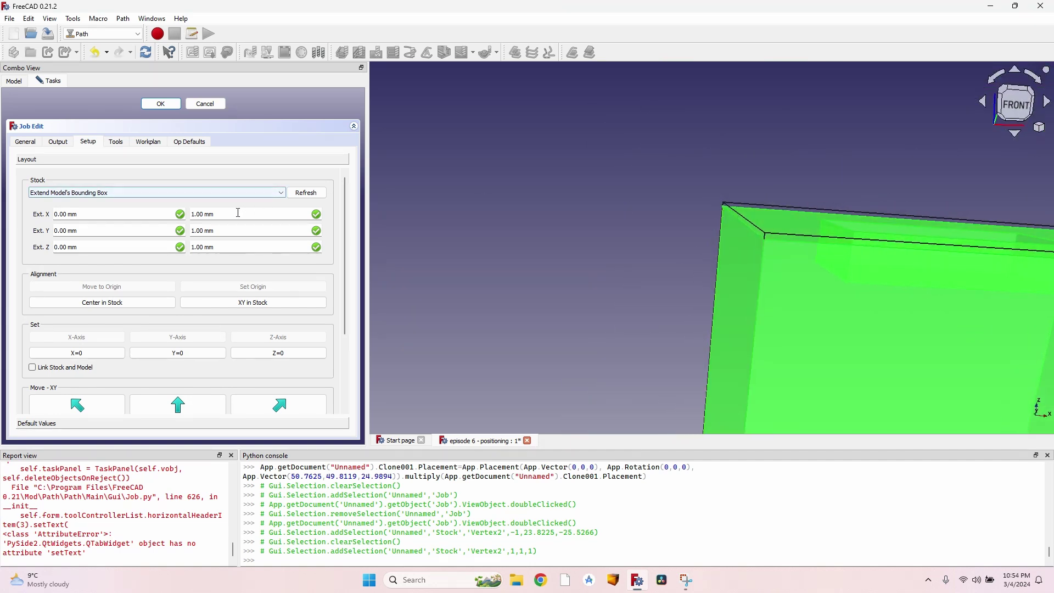
Set the stock's positive-side X, Y and Z extensions to 0 mm.
scroll(231, 214, "down", 1)
type("0")
double_click(214, 230)
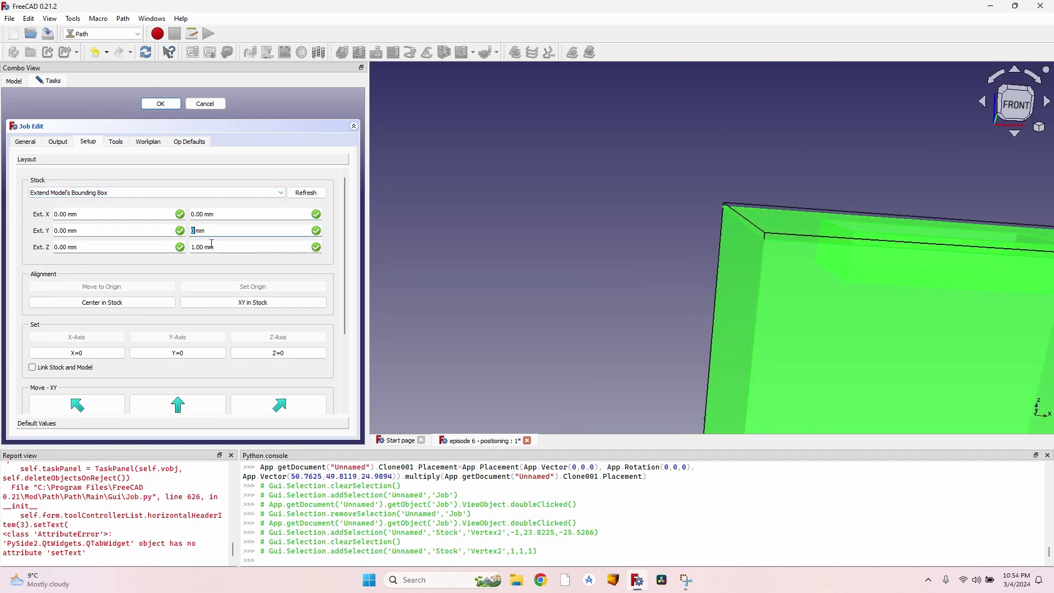
type("0")
double_click(212, 246)
type("00")
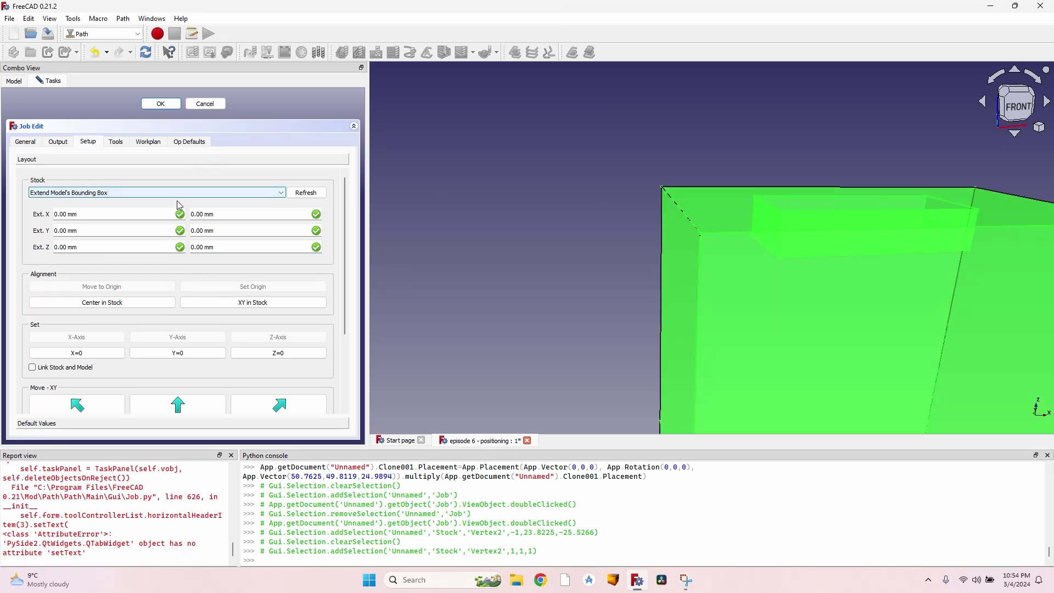
Set the job origin at the stock's upper front corner vertex, next to the slot, and accept the job settings.
scroll(568, 207, "up", 2)
left_click(684, 226)
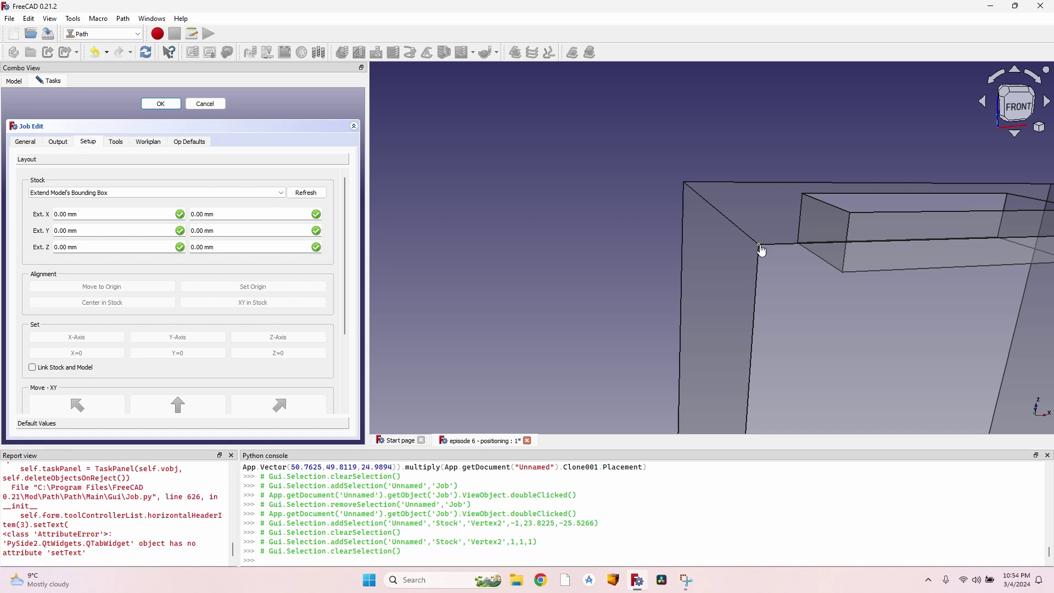
left_click(759, 245)
left_click(267, 285)
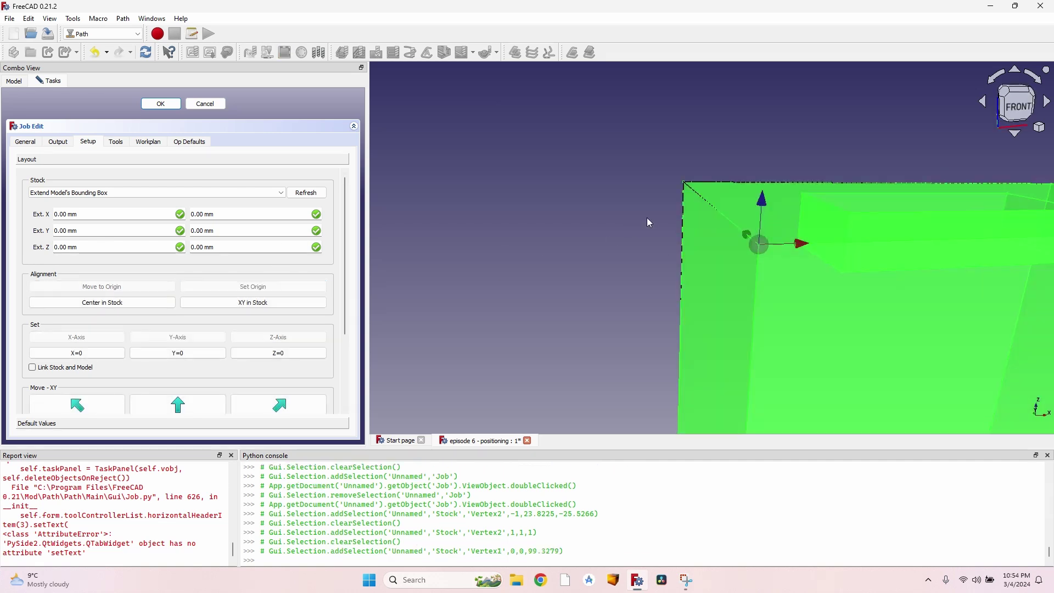
middle_click_drag(647, 217, 768, 324)
left_click(530, 271)
middle_click_drag(529, 272, 543, 236)
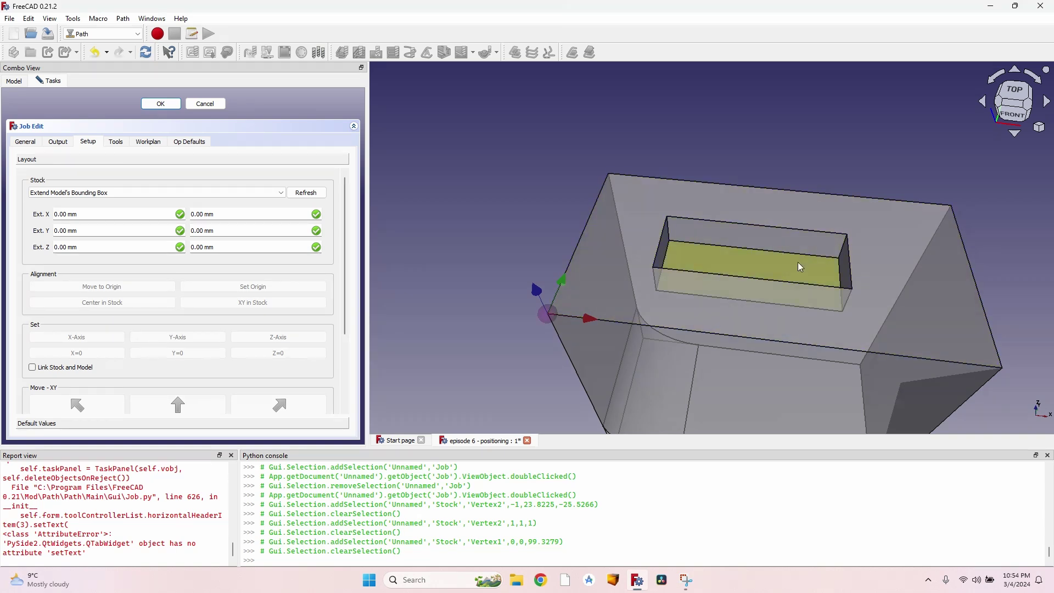
middle_click_drag(799, 266, 749, 253)
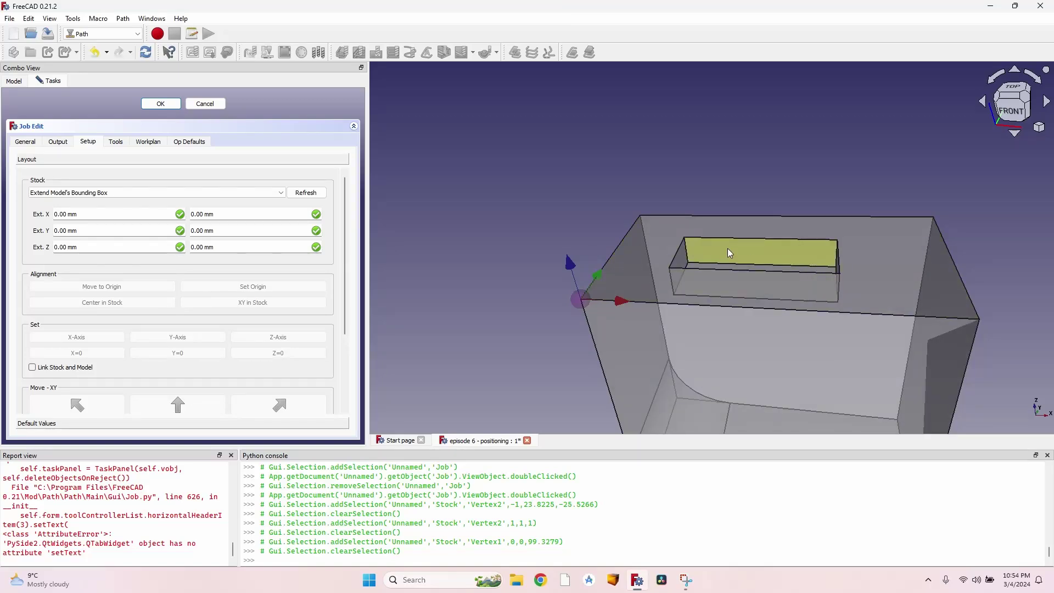
left_click(160, 103)
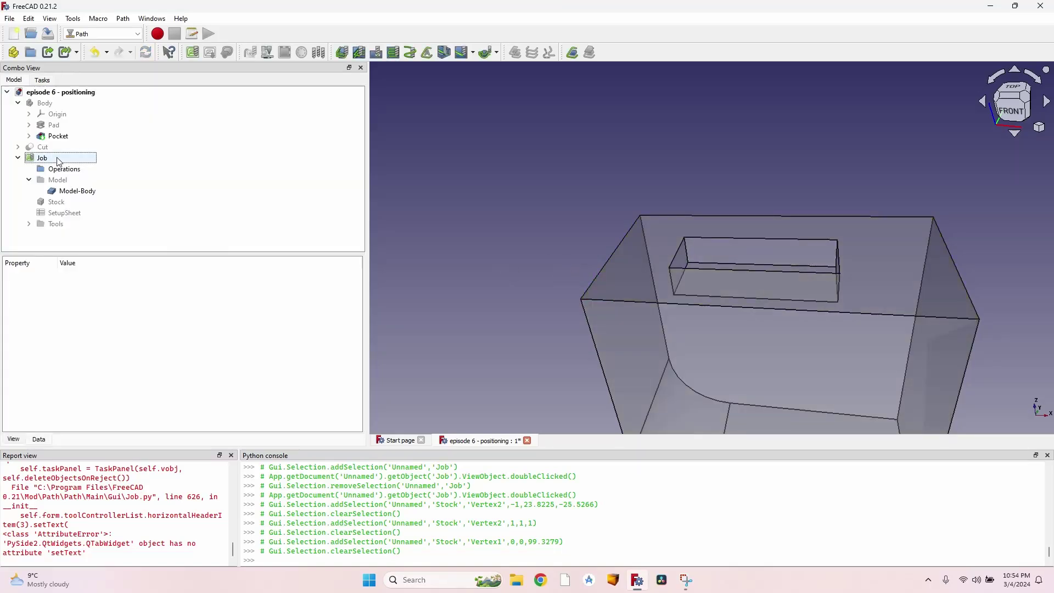
Apply a Pocket Shape operation to the slot's floor face with the Offset pattern and a 50 percent step over.
middle_click_drag(708, 255, 771, 321)
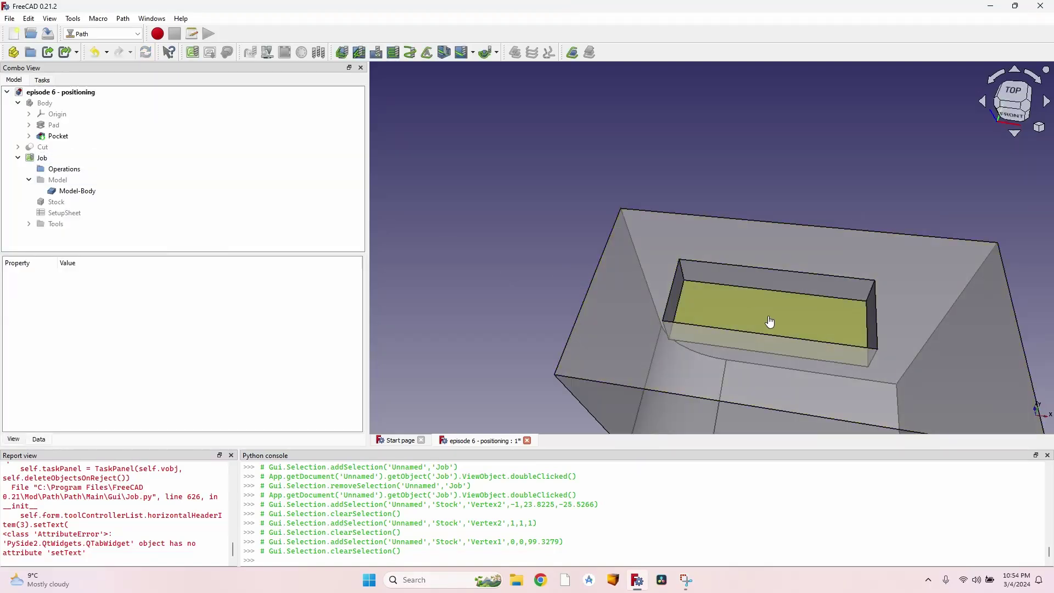
left_click(770, 323)
left_click(364, 54)
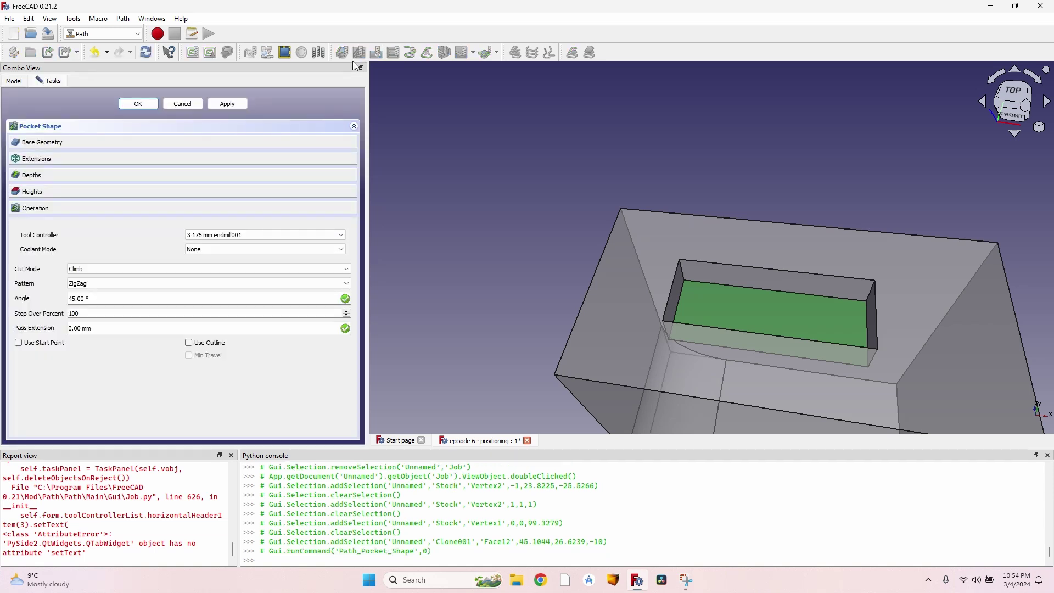
left_click(132, 284)
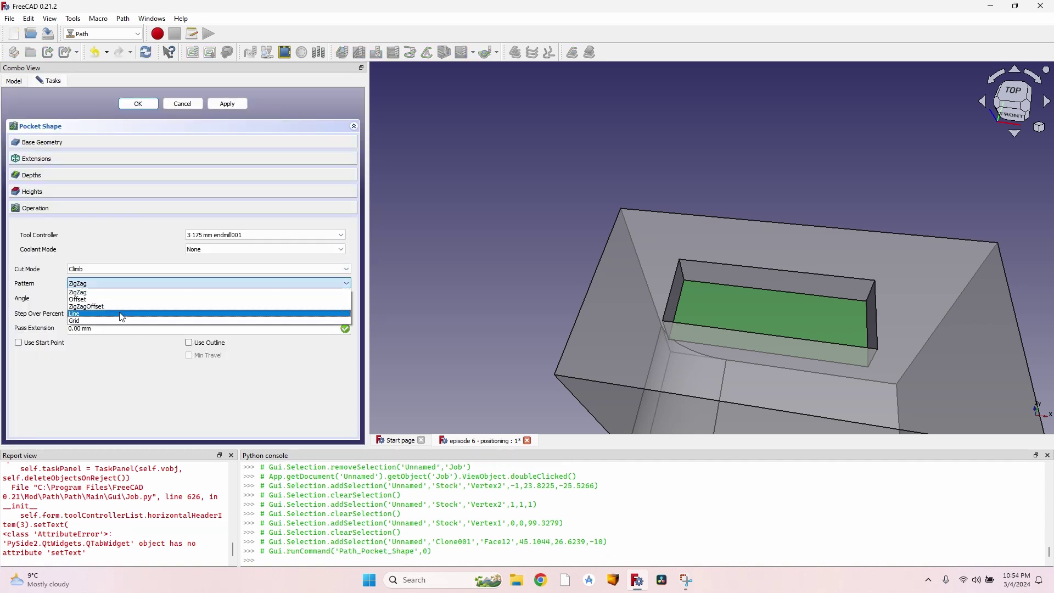
left_click(122, 300)
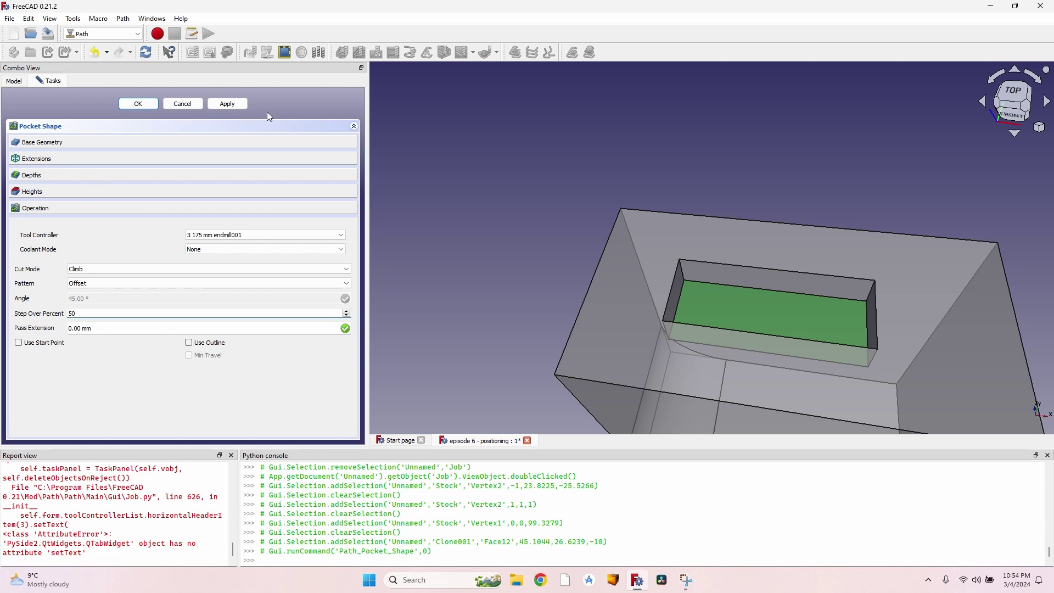
left_click(238, 107)
middle_click_drag(756, 351, 734, 247)
scroll(714, 324, "down", 4)
middle_click_drag(722, 329, 772, 268)
left_click(183, 103)
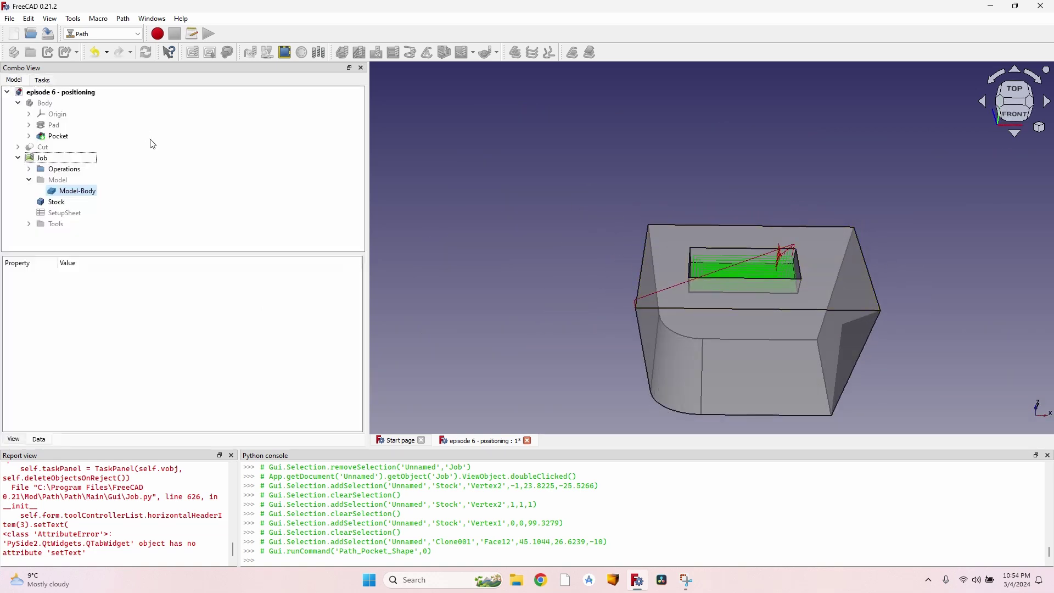
Reopen the job setup, set the origin at the stock's lower front corner vertex beside the rounded edge, and accept it.
double_click(55, 160)
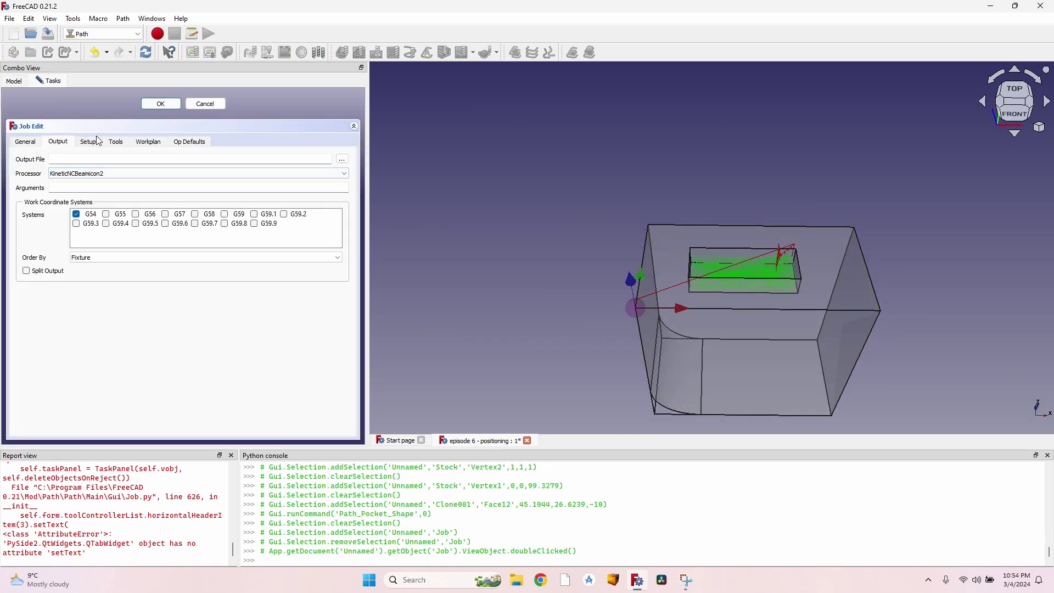
left_click(88, 142)
scroll(599, 390, "up", 2)
middle_click_drag(682, 401, 717, 214)
middle_click_drag(701, 360, 636, 178)
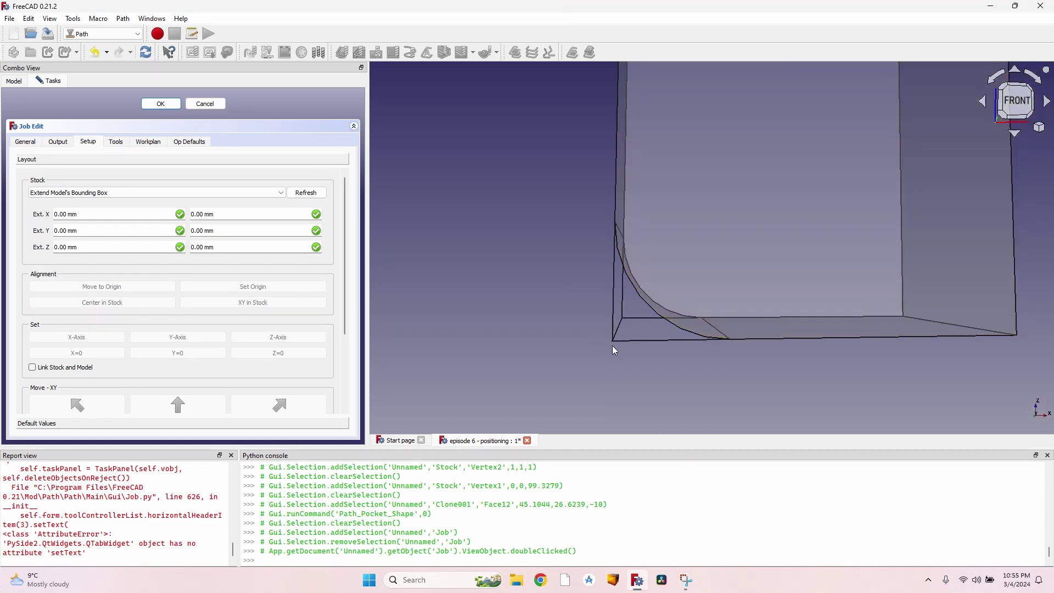
left_click(614, 344)
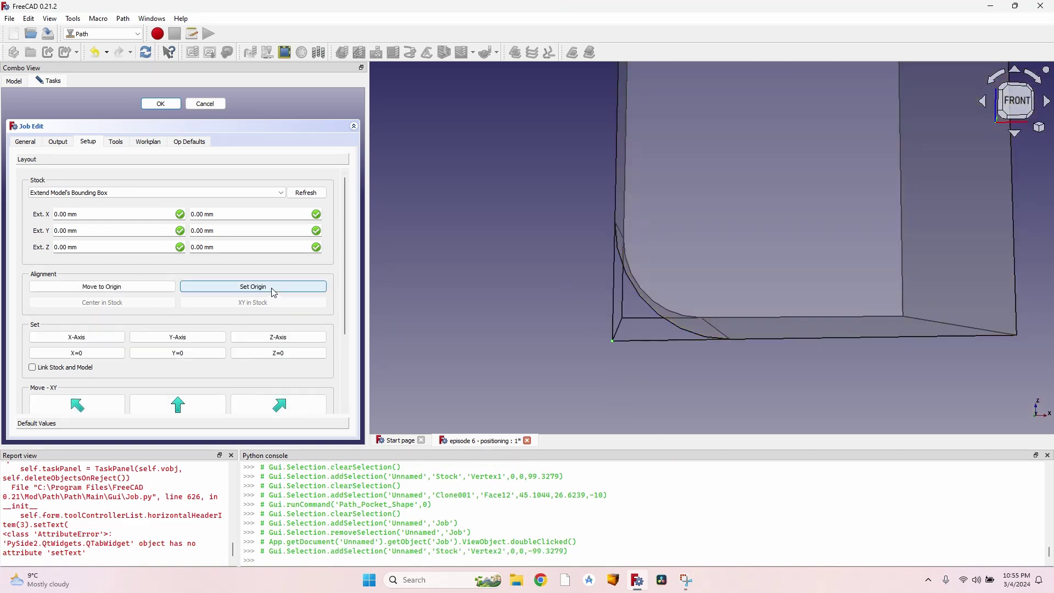
left_click(253, 286)
scroll(758, 220, "down", 3)
middle_click_drag(758, 220, 756, 274)
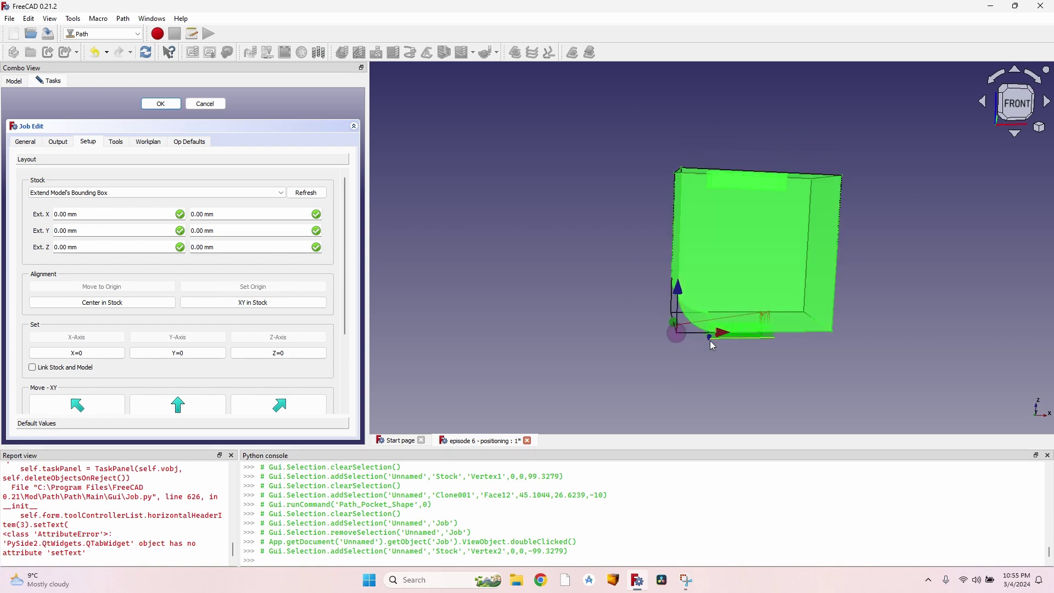
left_click(166, 105)
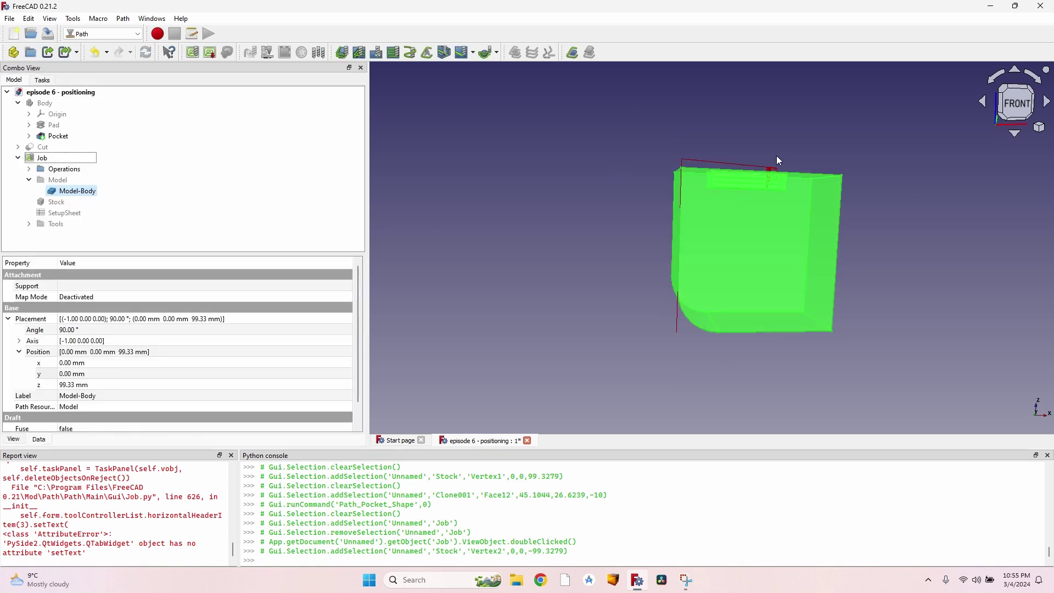
Examine the pocket toolpath's travel from the lower origin corner up to the slot from several angles.
middle_click_drag(791, 157, 745, 173)
scroll(744, 173, "up", 4)
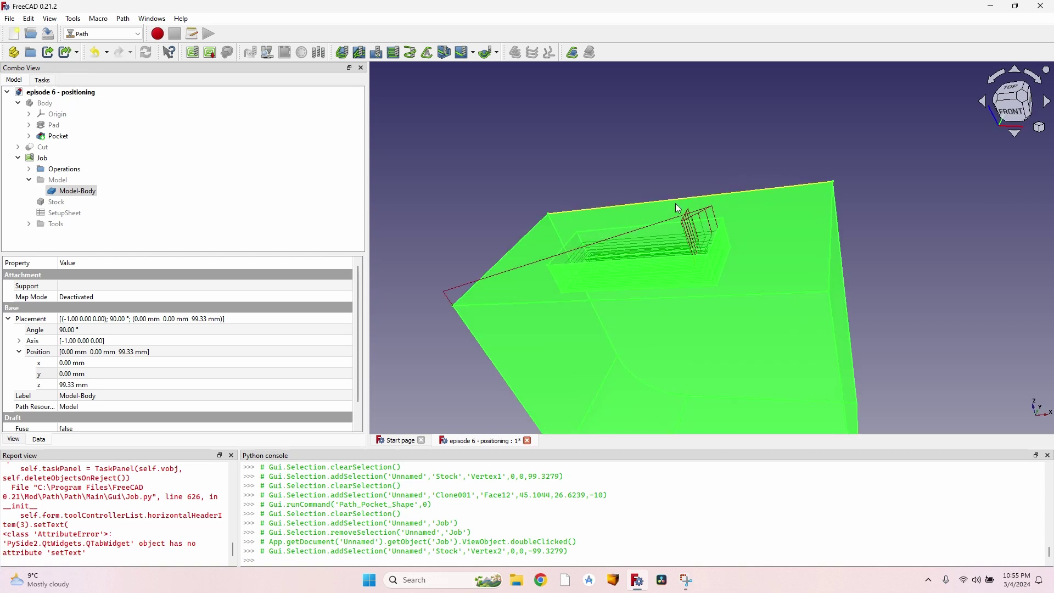
middle_click_drag(619, 223, 684, 258)
scroll(478, 186, "down", 5)
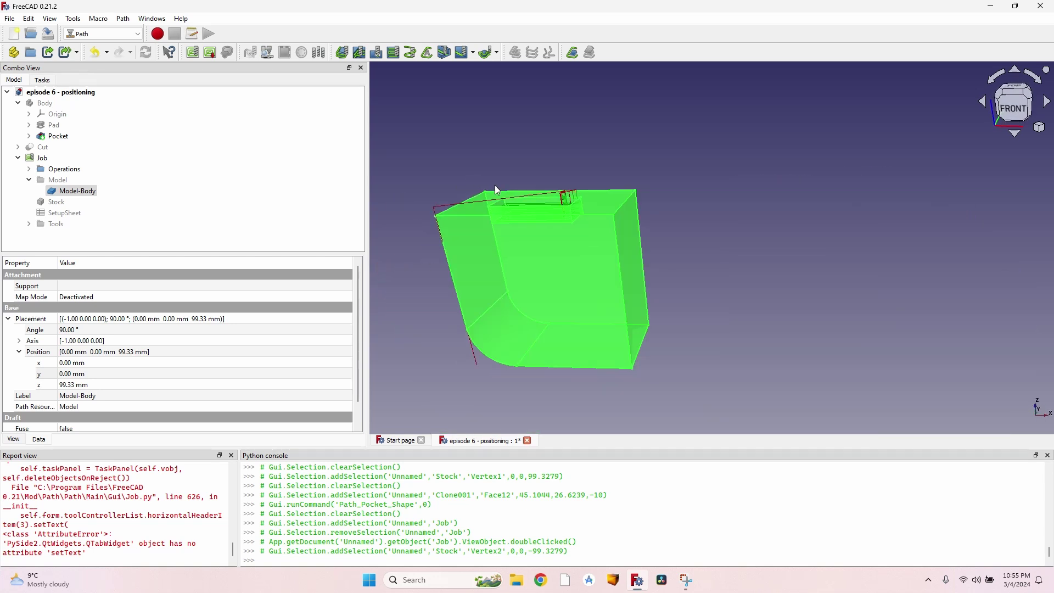
middle_click_drag(533, 231, 595, 235)
scroll(473, 207, "up", 3)
middle_click_drag(473, 207, 605, 206)
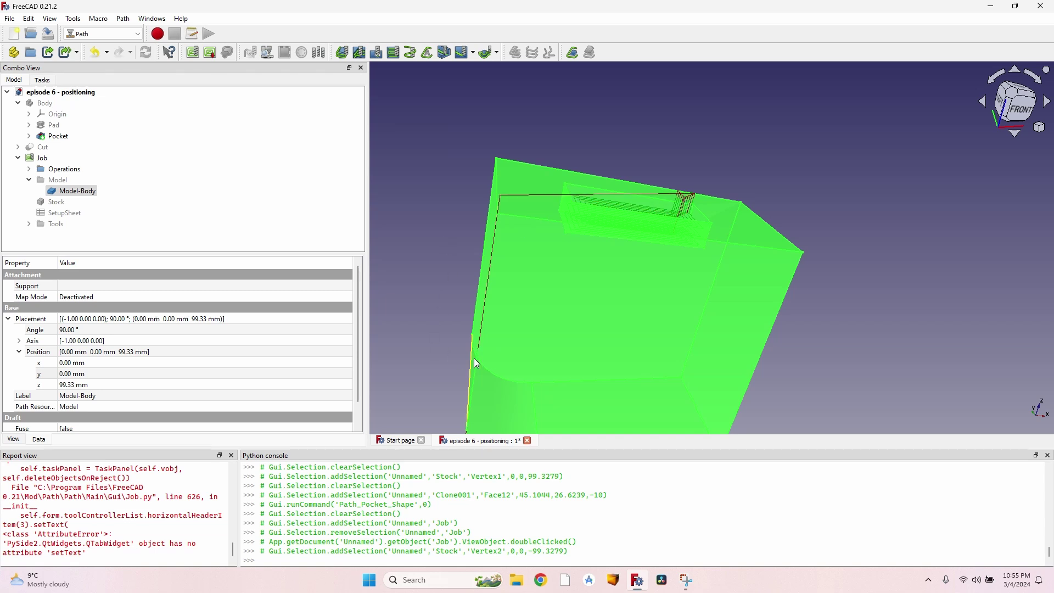
scroll(544, 275, "down", 4)
scroll(544, 274, "up", 1)
scroll(599, 329, "up", 4)
middle_click_drag(532, 269, 581, 275)
scroll(522, 196, "down", 2)
middle_click_drag(621, 191, 571, 201)
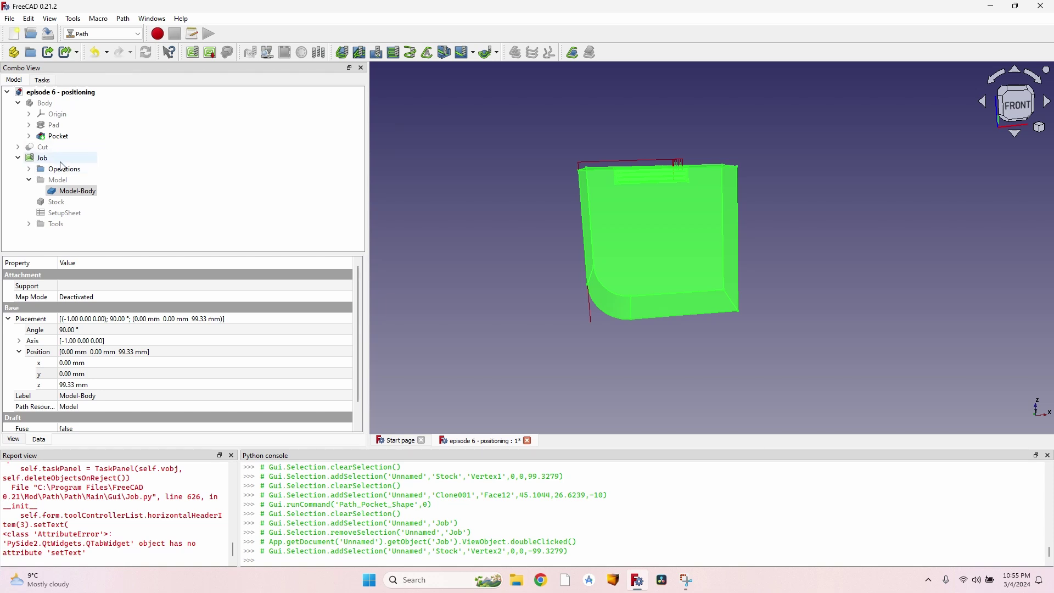
middle_click_drag(648, 159, 563, 190)
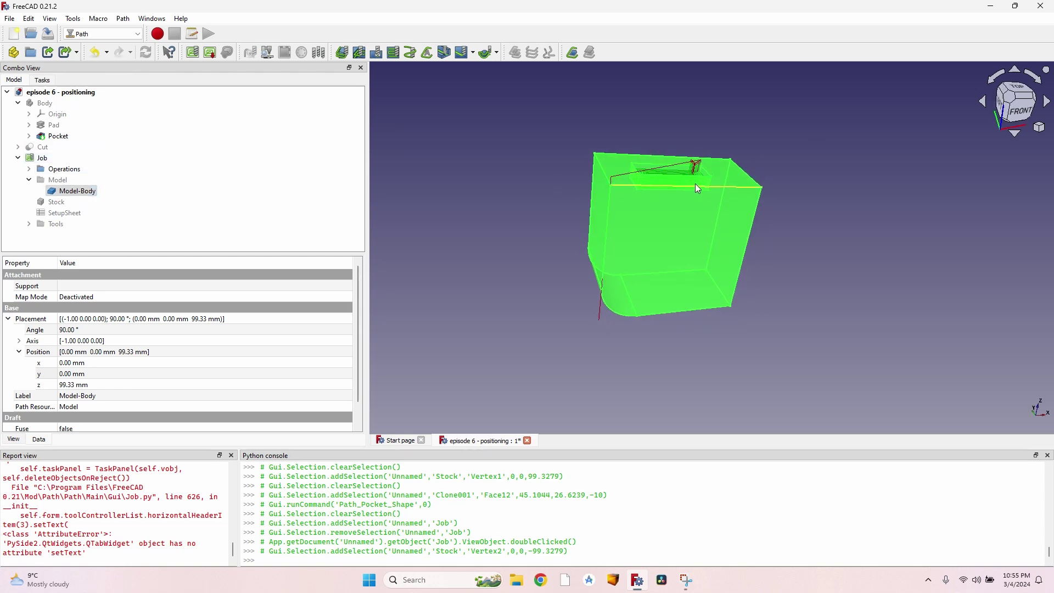
Reopen the job setup and set the stock's negative-side X, Y and Z extensions to 1 mm.
double_click(46, 158)
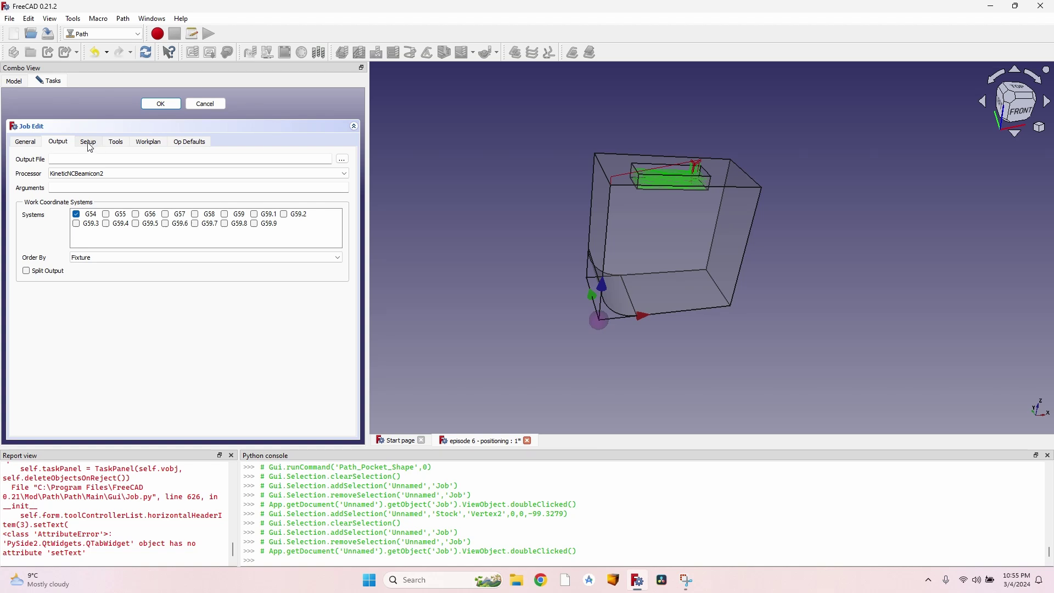
left_click(90, 144)
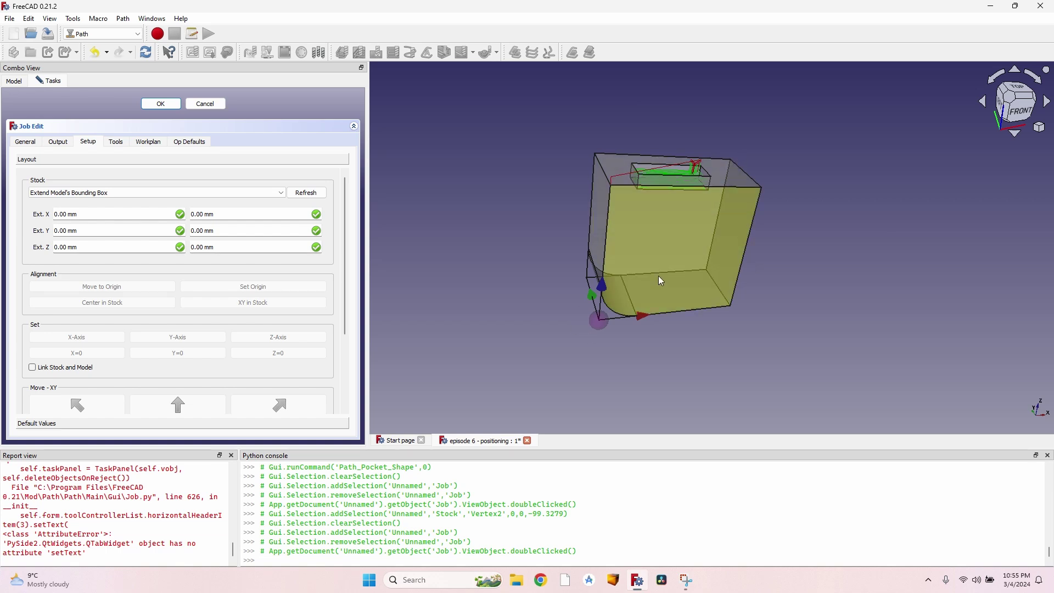
scroll(582, 325, "up", 6)
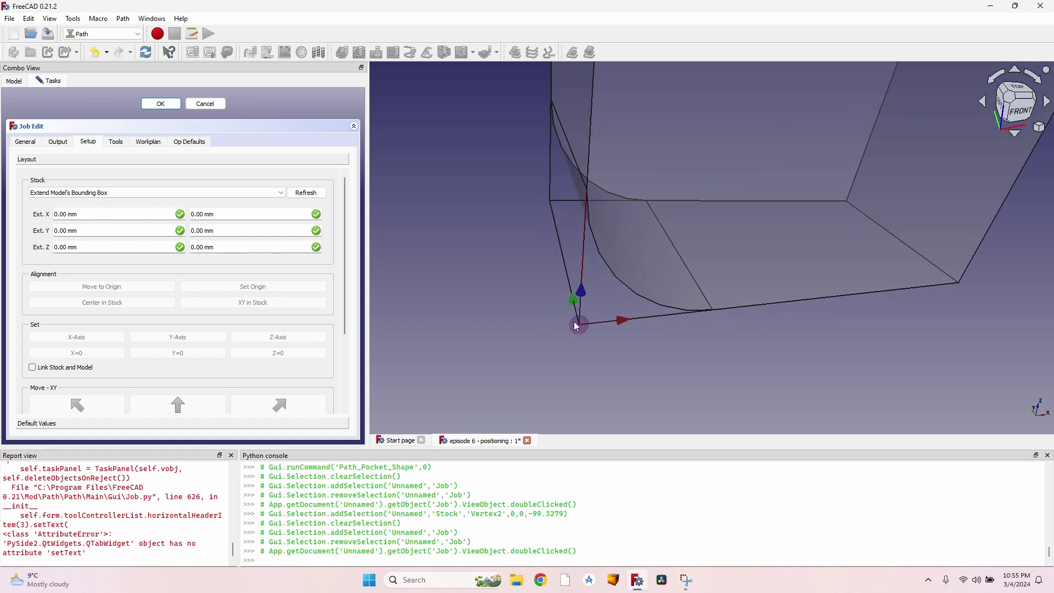
middle_click_drag(776, 291, 758, 237)
scroll(764, 248, "down", 3)
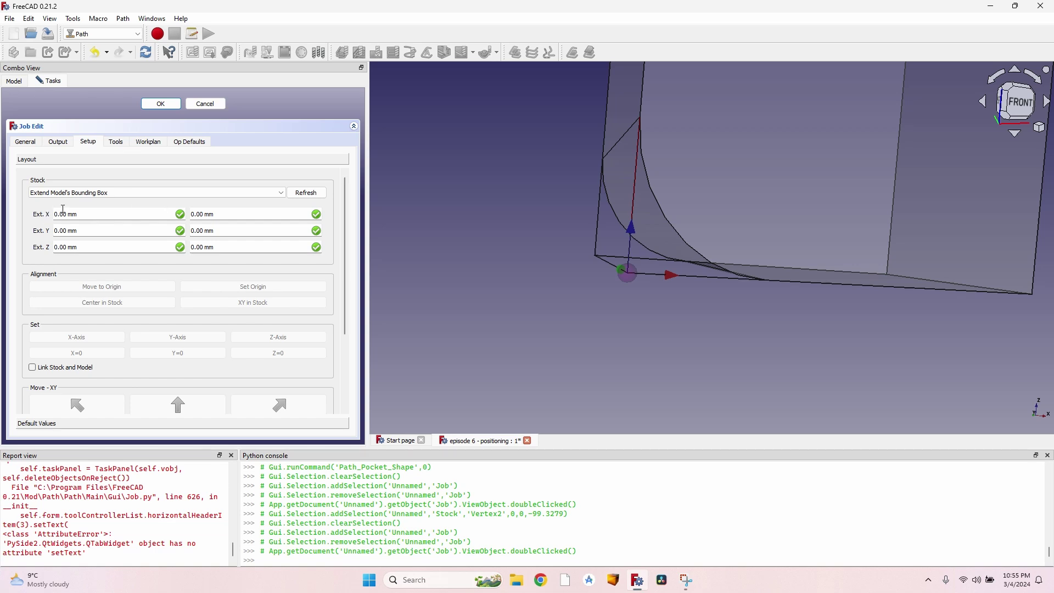
double_click(70, 214)
type("1")
left_click(80, 238)
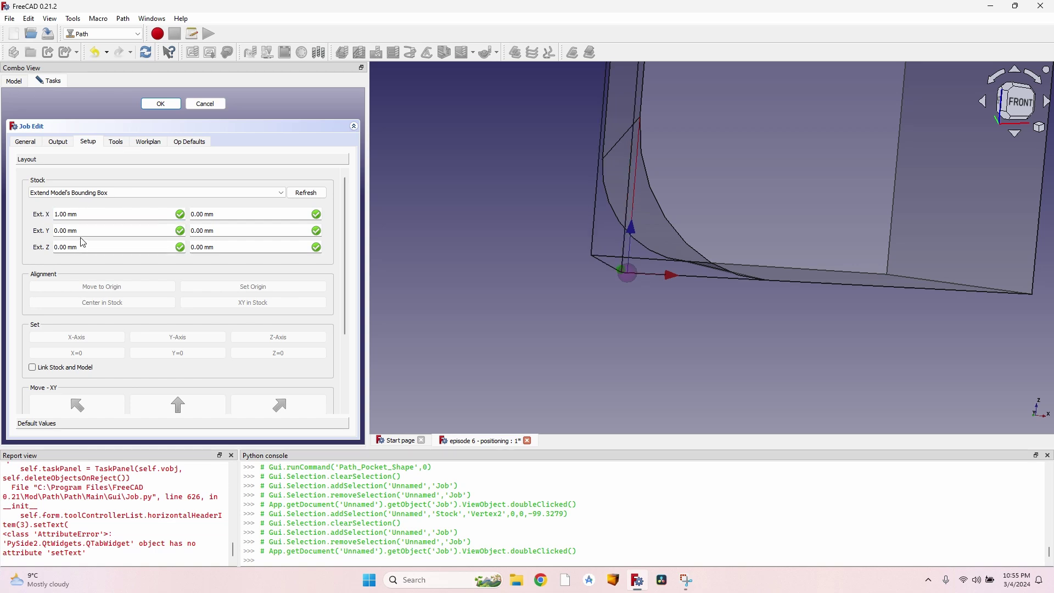
double_click(83, 232)
type("1")
key("Return")
double_click(79, 247)
type("1")
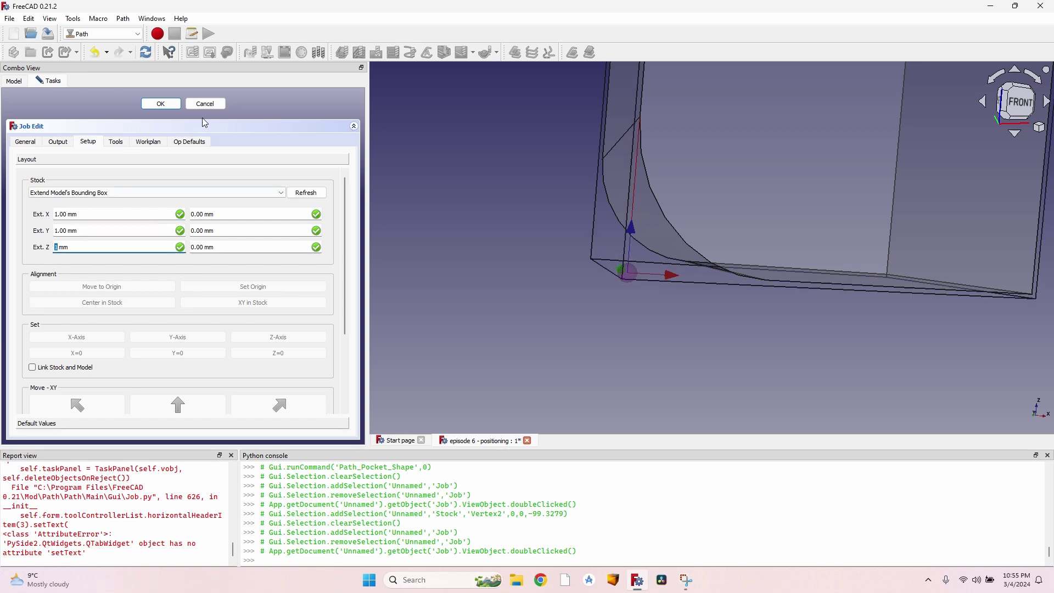
Set the job origin at the lower front corner vertex of the enlarged stock.
scroll(588, 285, "up", 1)
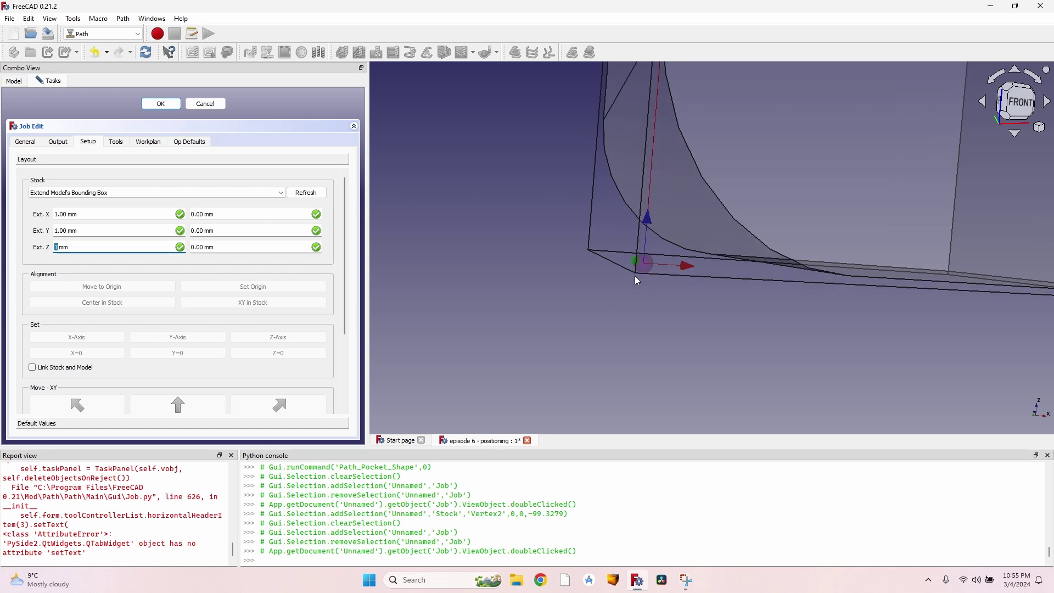
scroll(664, 271, "down", 2)
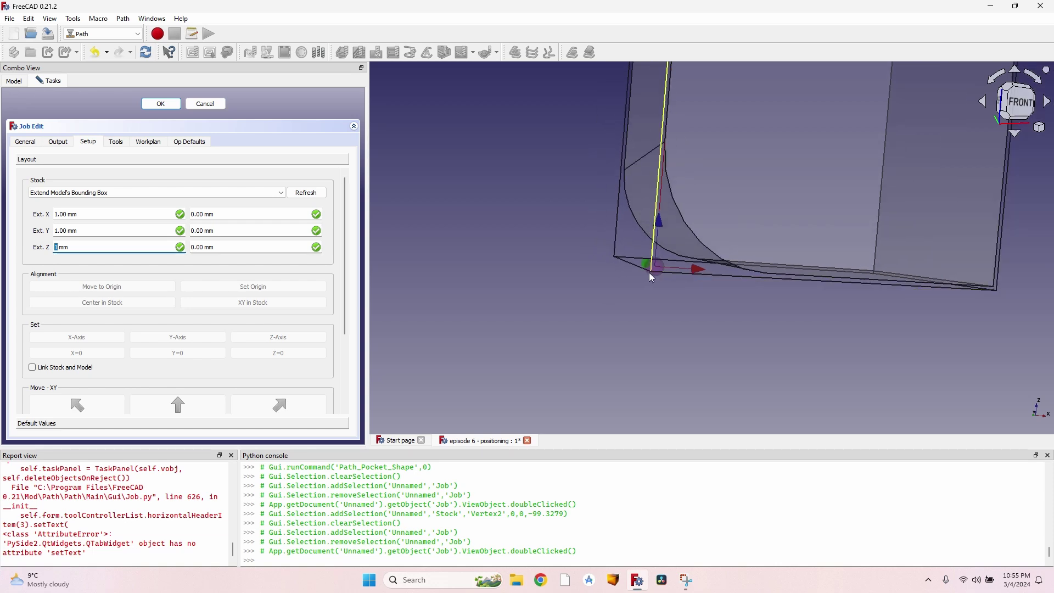
scroll(650, 276, "up", 3)
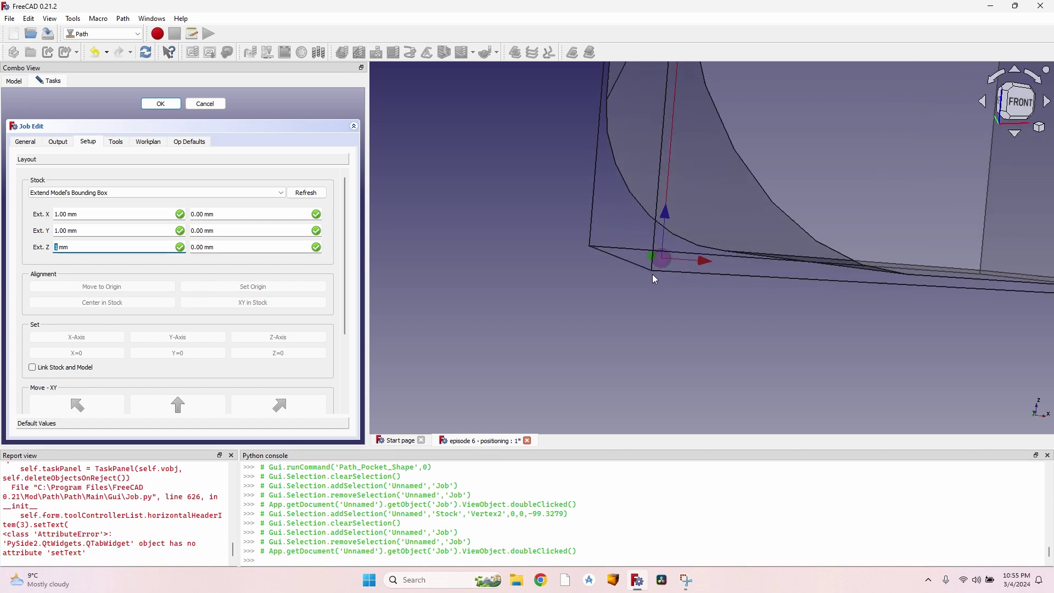
left_click(652, 271)
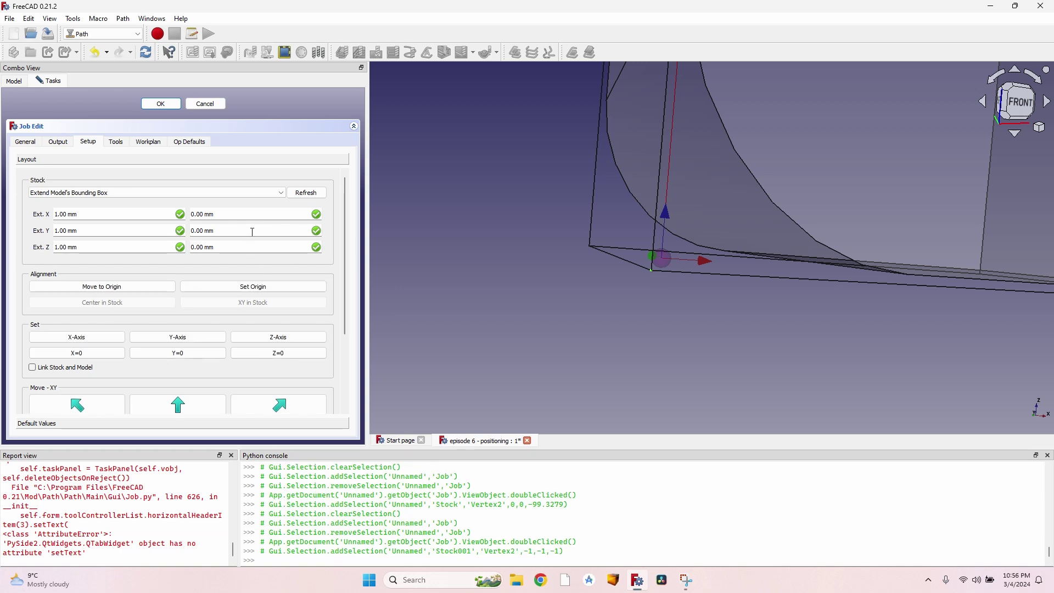
left_click(274, 304)
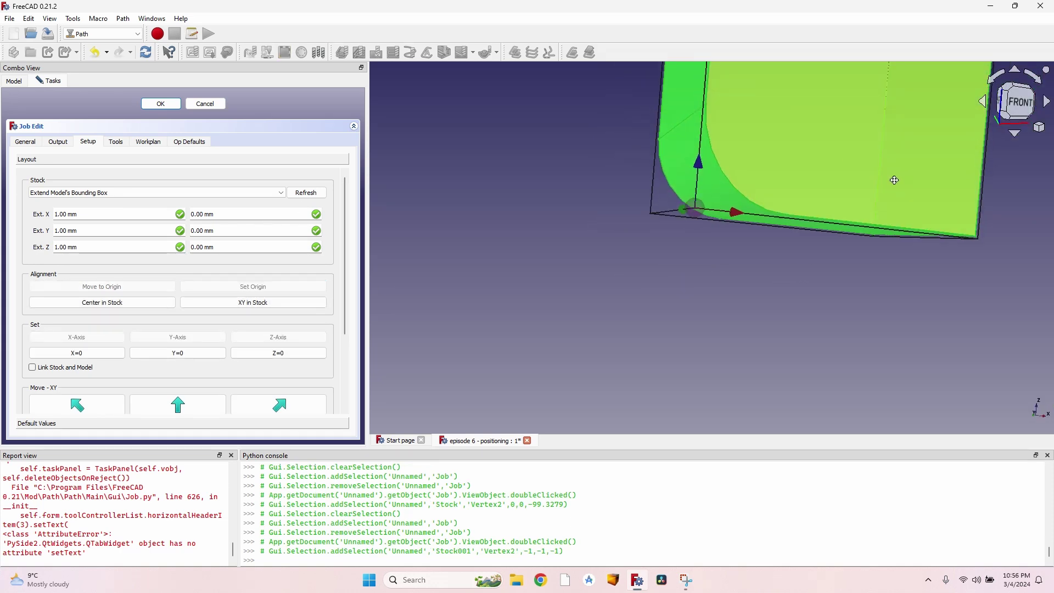
Set the stock's negative-side X extension to 0 mm.
middle_click_drag(894, 180, 868, 249)
middle_click_drag(692, 125, 588, 190)
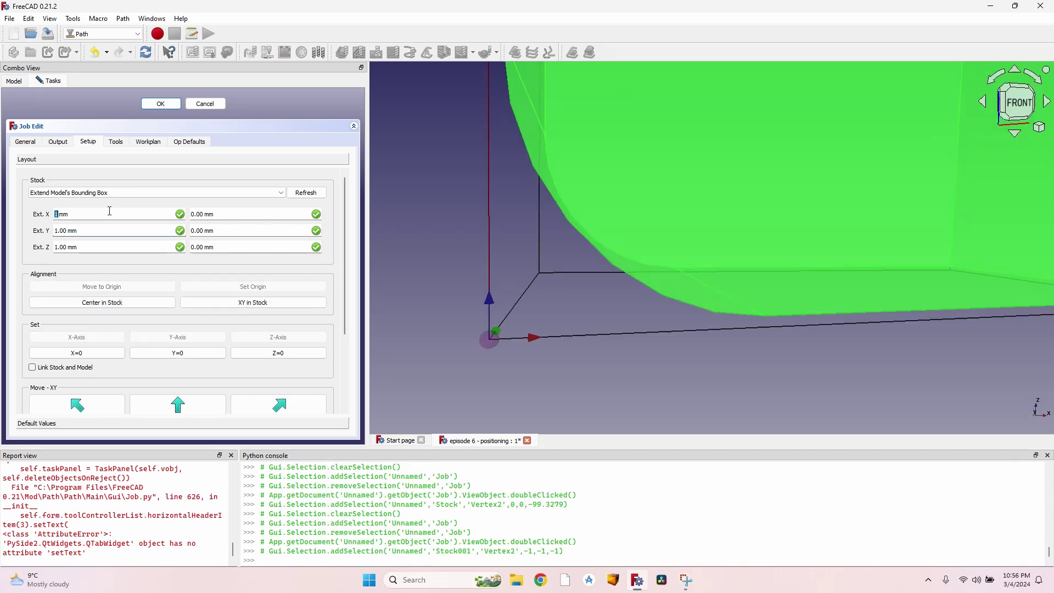
type("0")
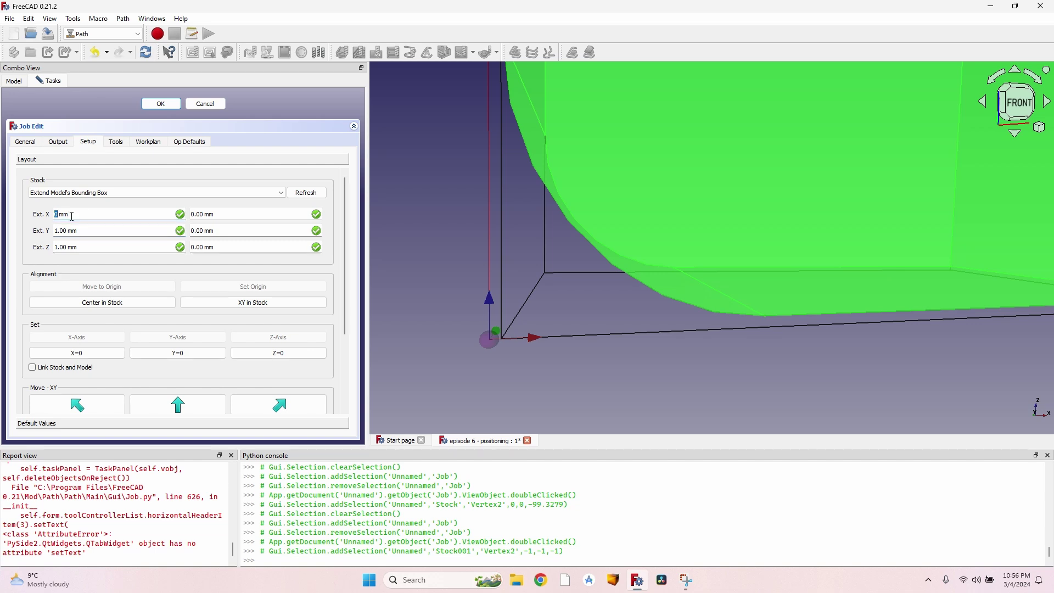
Set the stock's negative-side Y and Z extensions to 0 mm and place the job origin at the stock's lower front corner vertex.
left_click(87, 232)
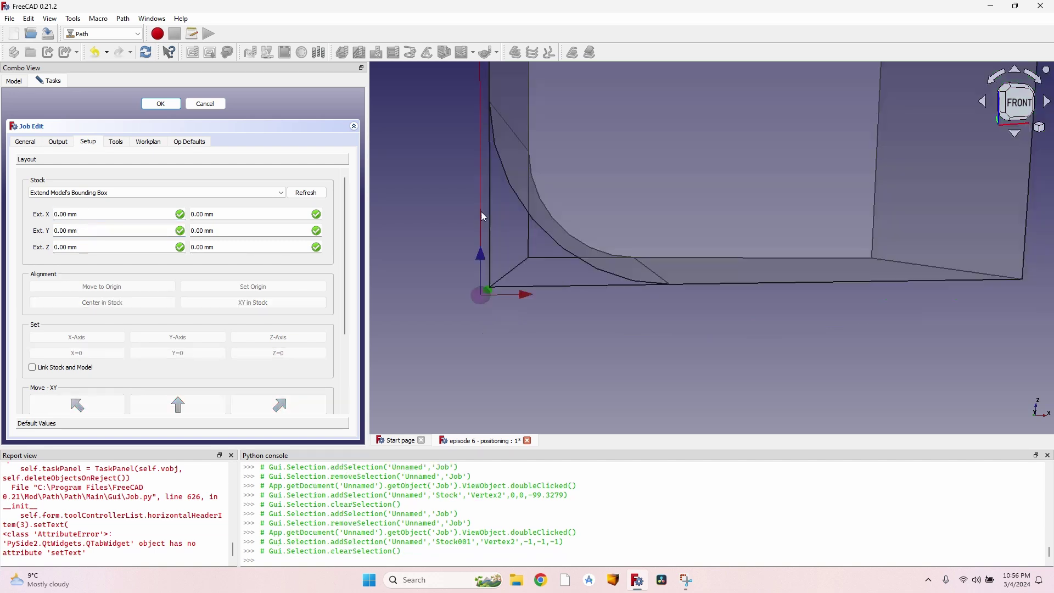
scroll(541, 231, "down", 2)
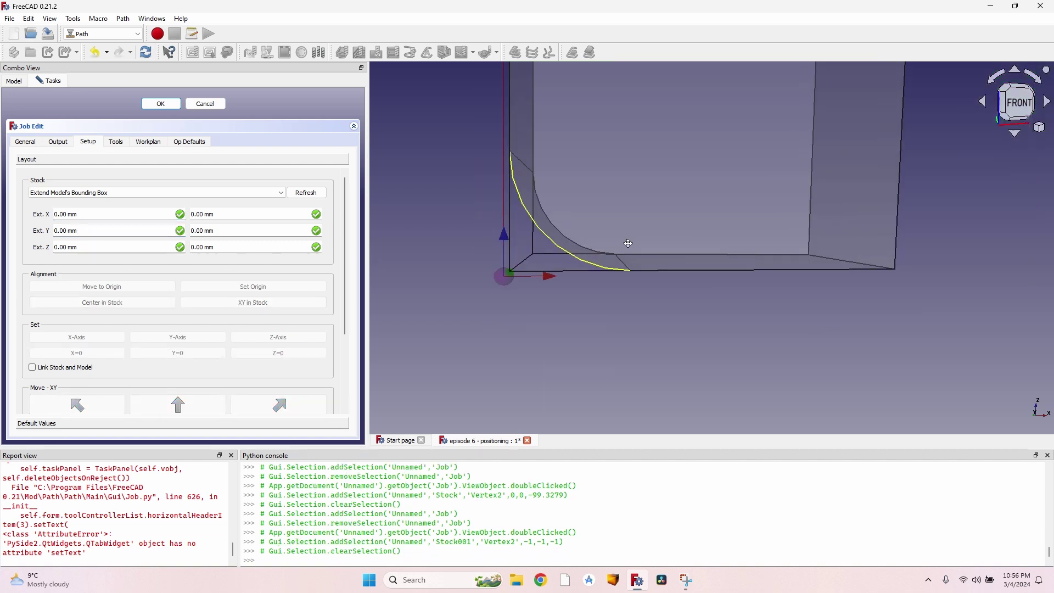
middle_click_drag(626, 242, 694, 279)
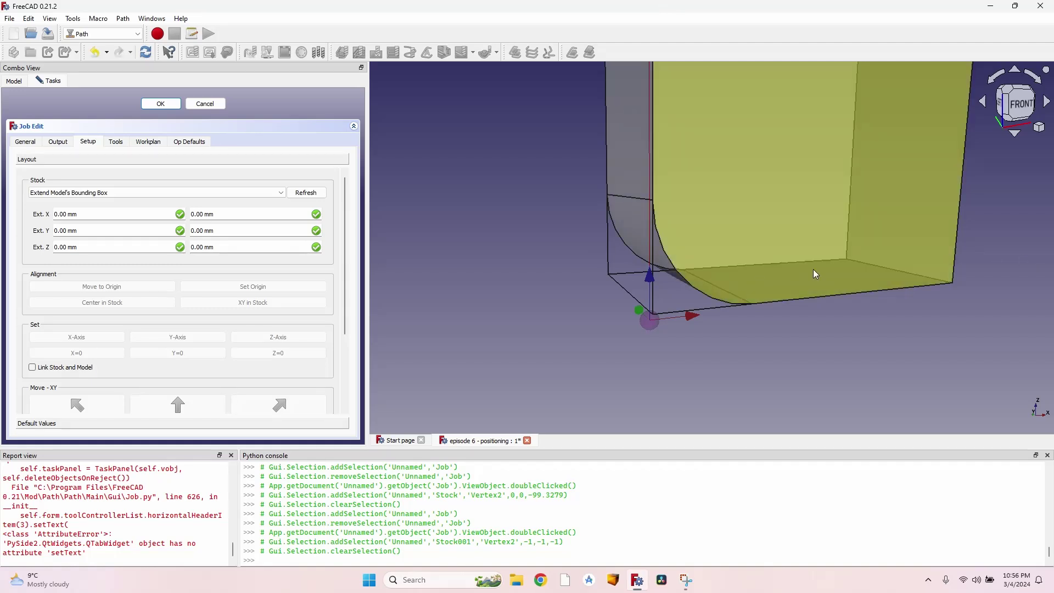
scroll(654, 315, "up", 3)
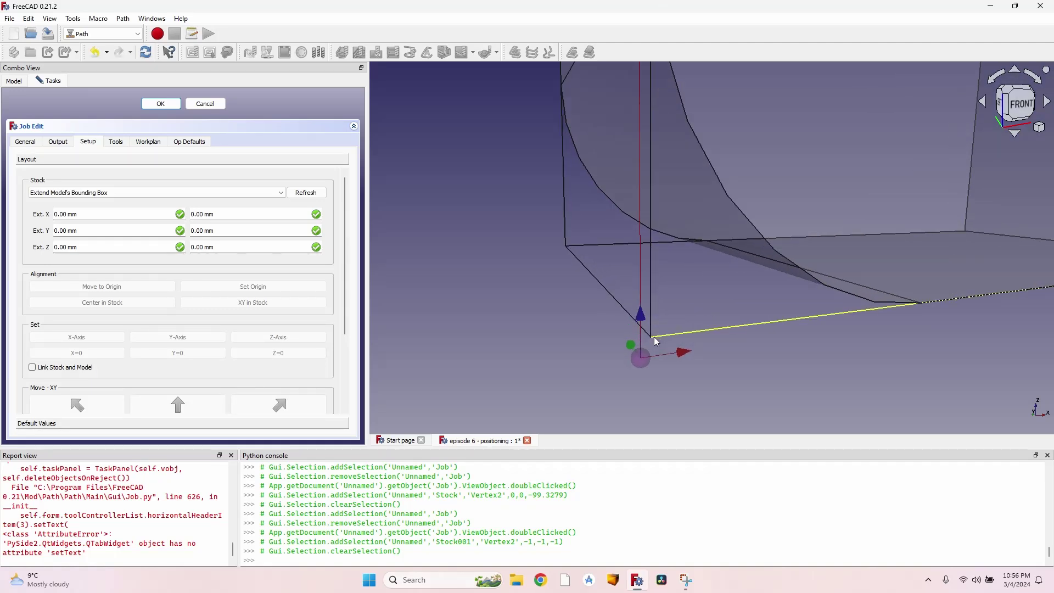
left_click(651, 338)
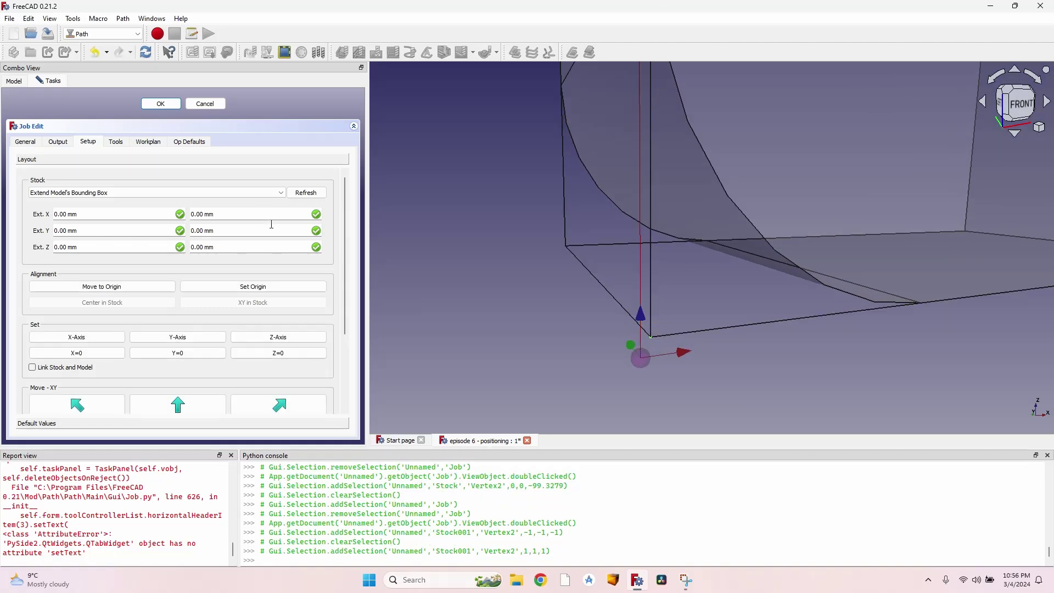
left_click(269, 294)
middle_click_drag(542, 288, 672, 319)
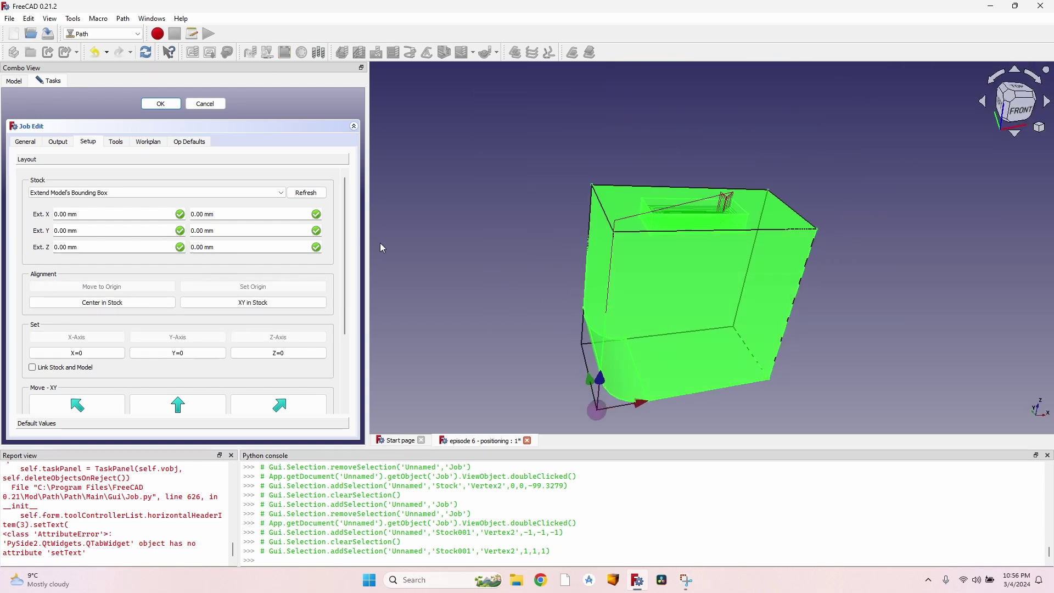
left_click(161, 104)
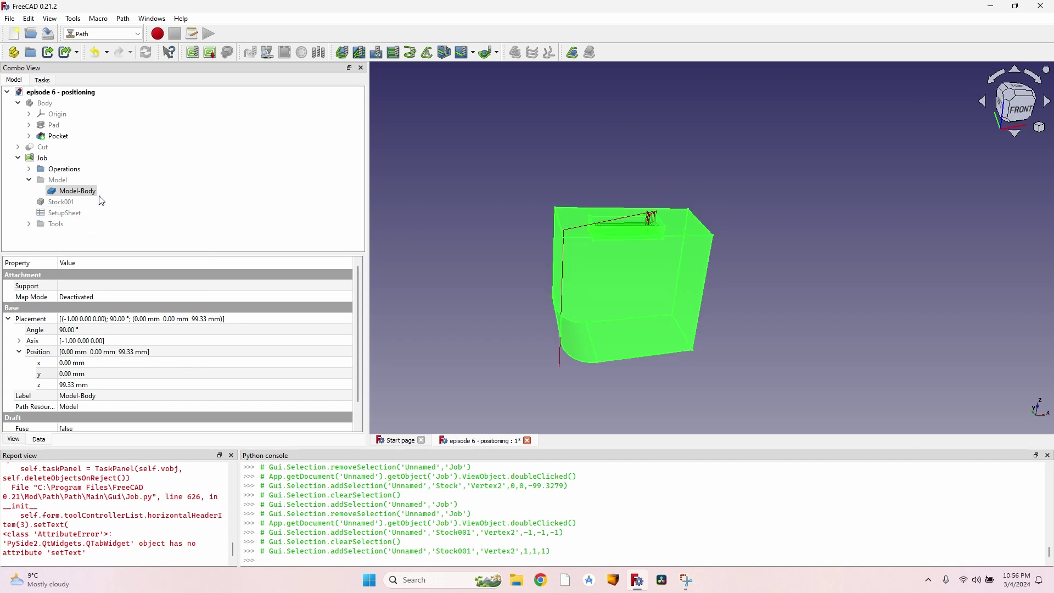
Delete the Pocket_Shape operation from the job.
left_click(29, 170)
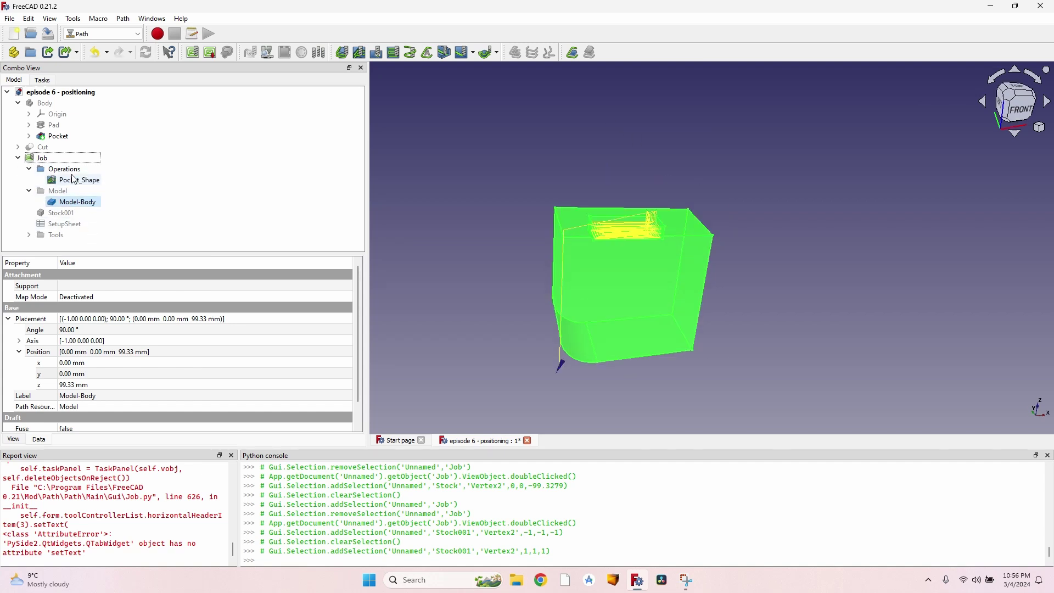
left_click(74, 180)
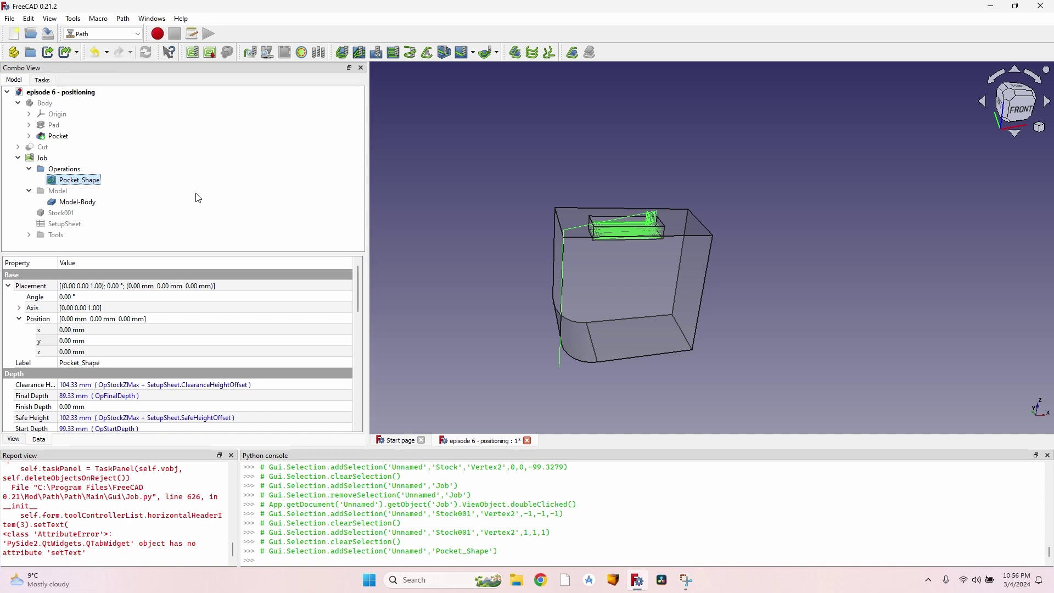
key("Delete")
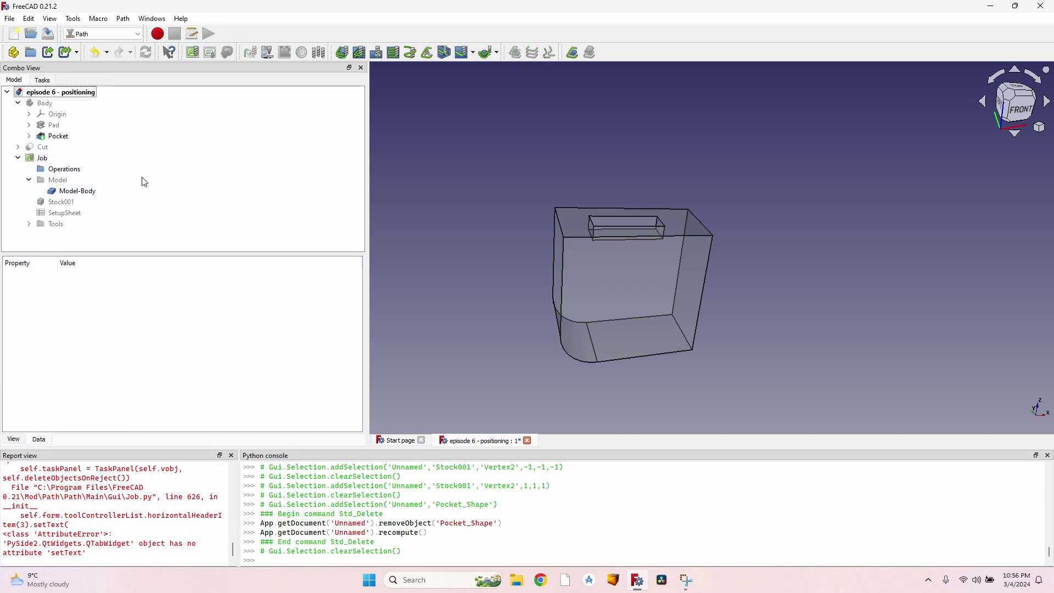
Change the placement of Model-Body so that its roll around the X-axis is 0°.
left_click(81, 192)
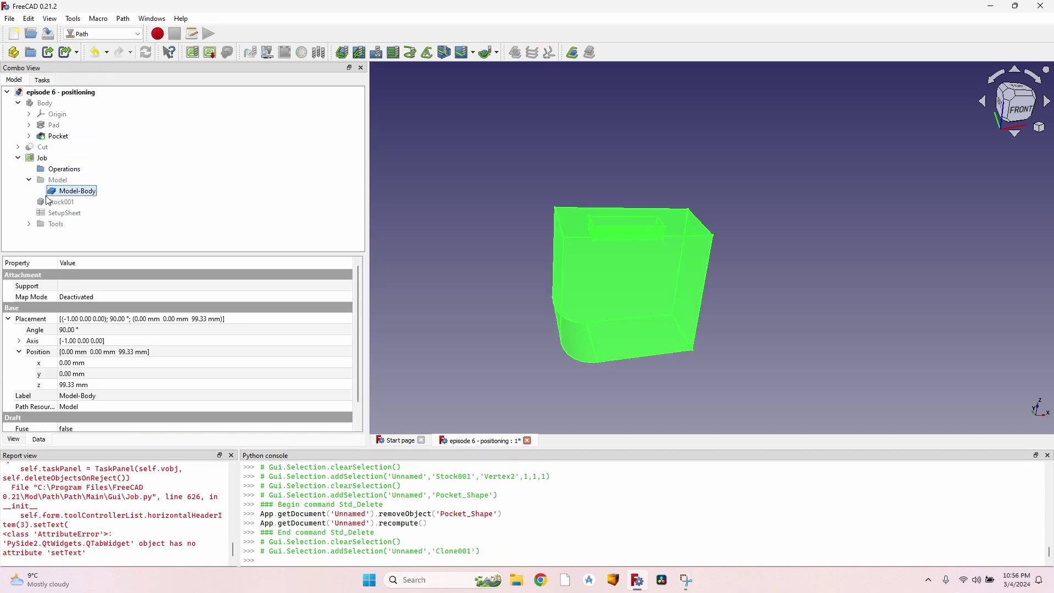
left_click(29, 18)
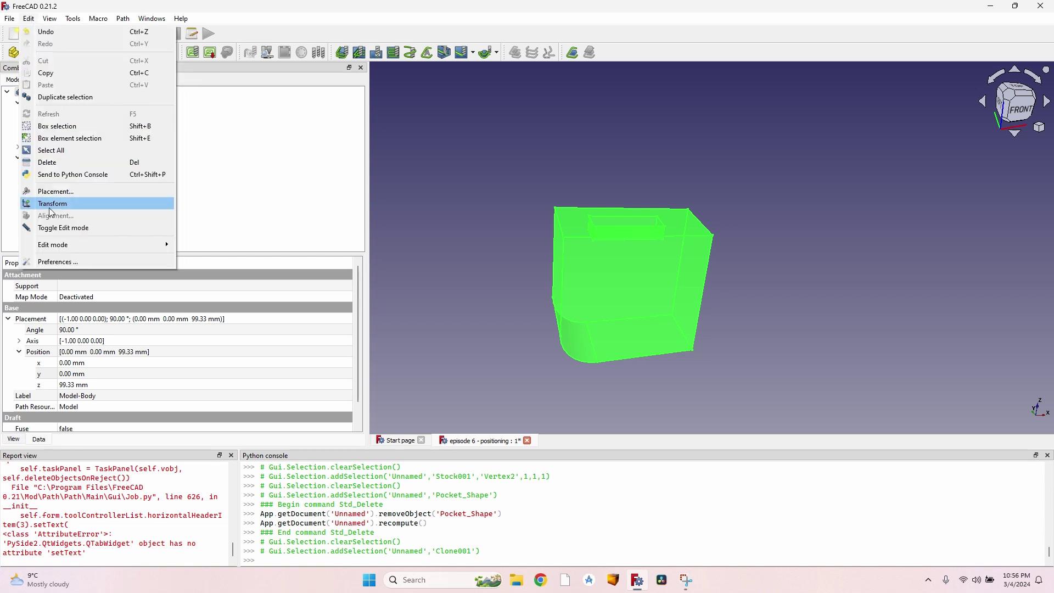
left_click(71, 191)
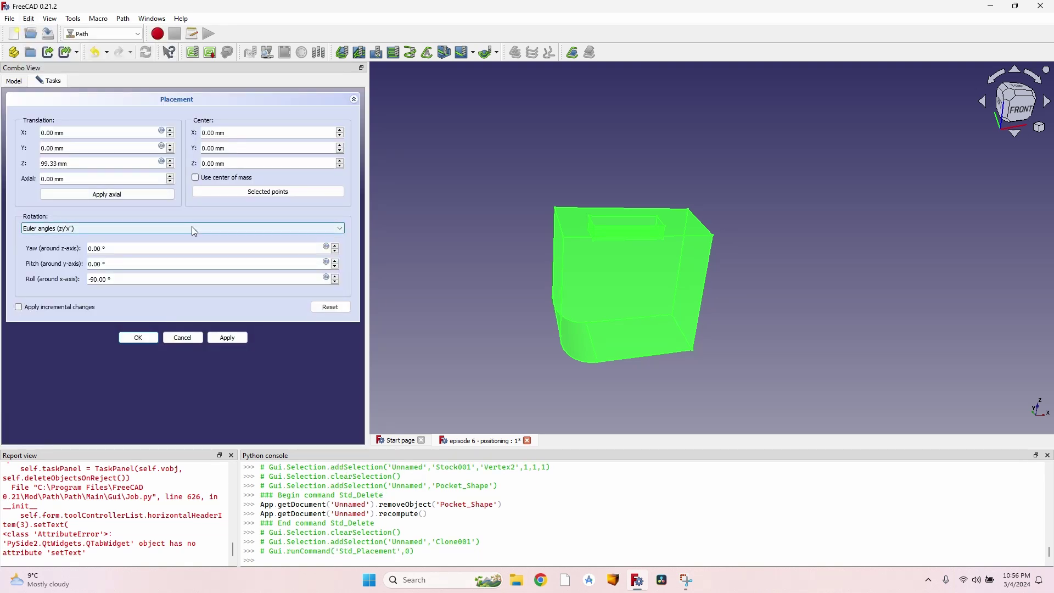
left_click_drag(92, 279, 82, 280)
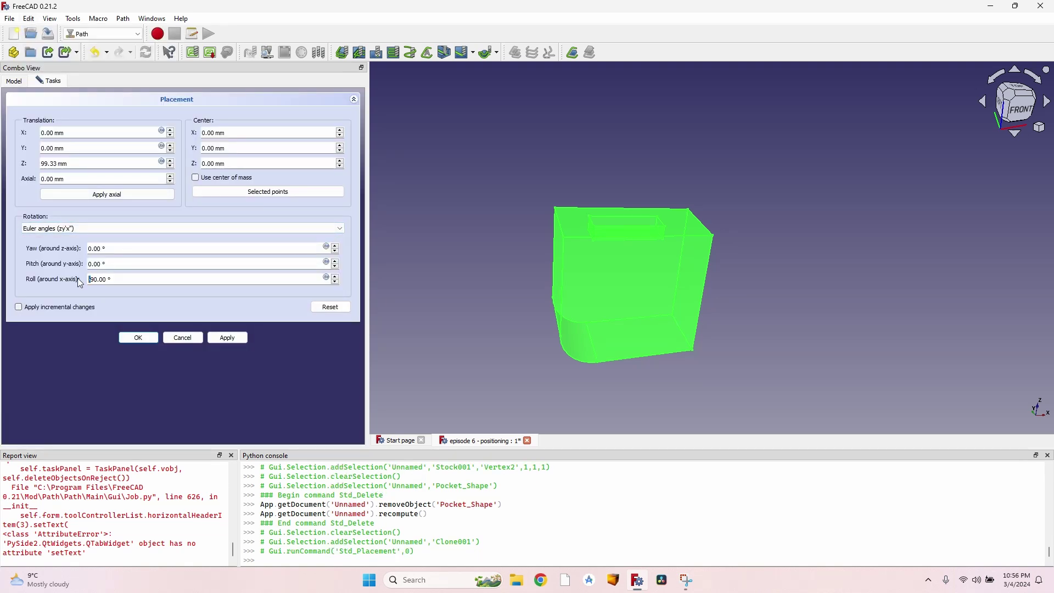
key("Delete")
key("Delete")
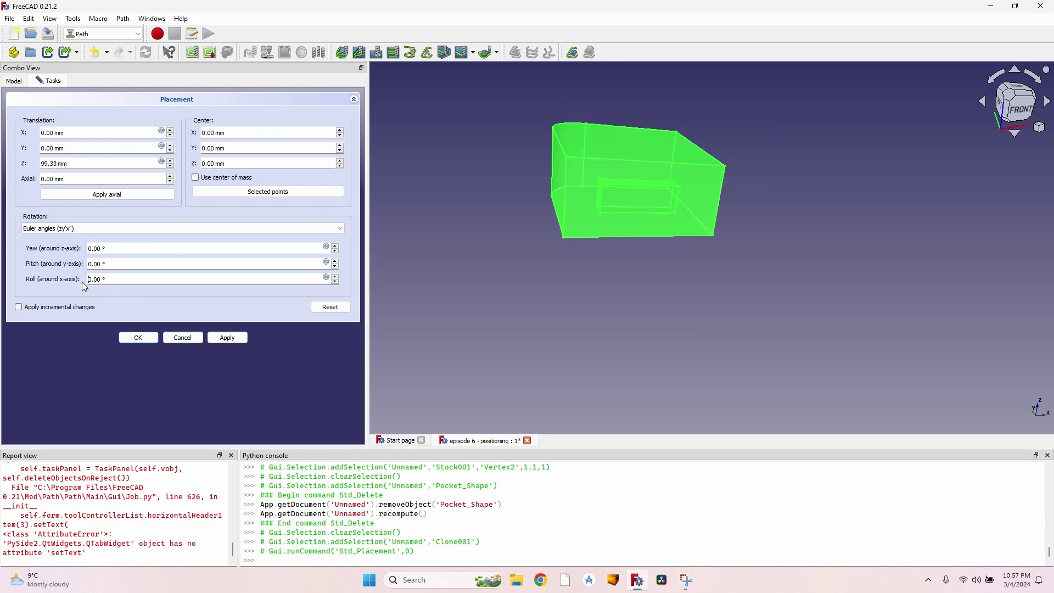
left_click(225, 336)
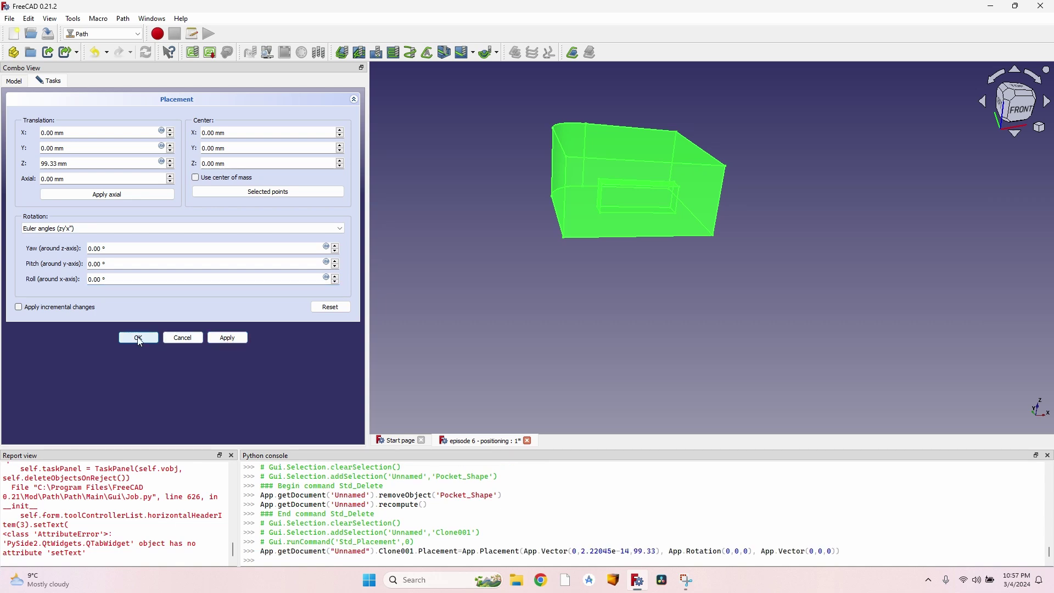
left_click(138, 338)
middle_click_drag(473, 156, 724, 226)
left_click(603, 142)
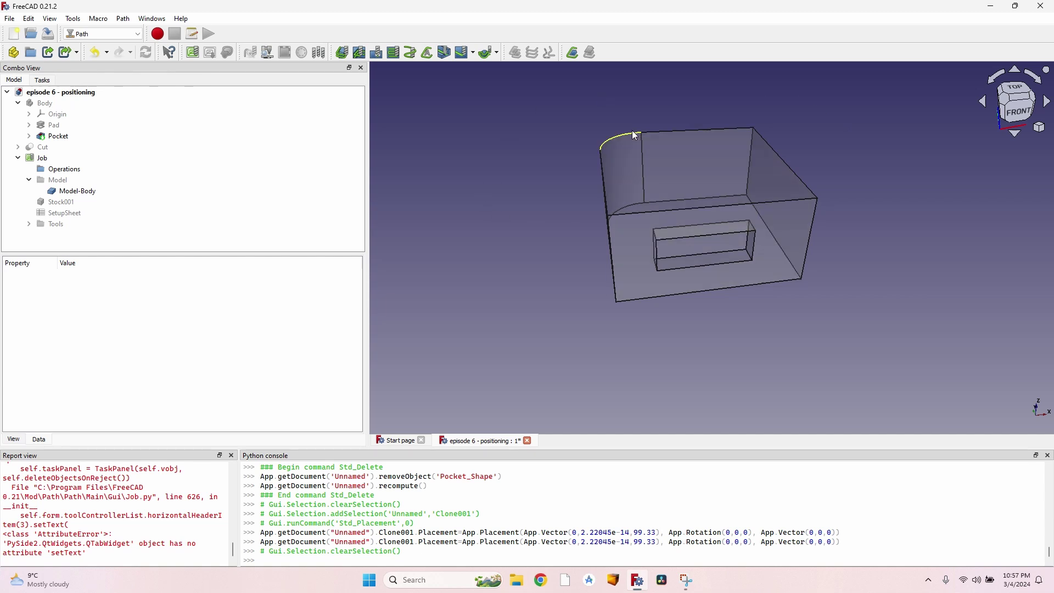
Reopen the job setup and refresh the stock so it fits the reoriented model.
double_click(52, 158)
left_click(97, 142)
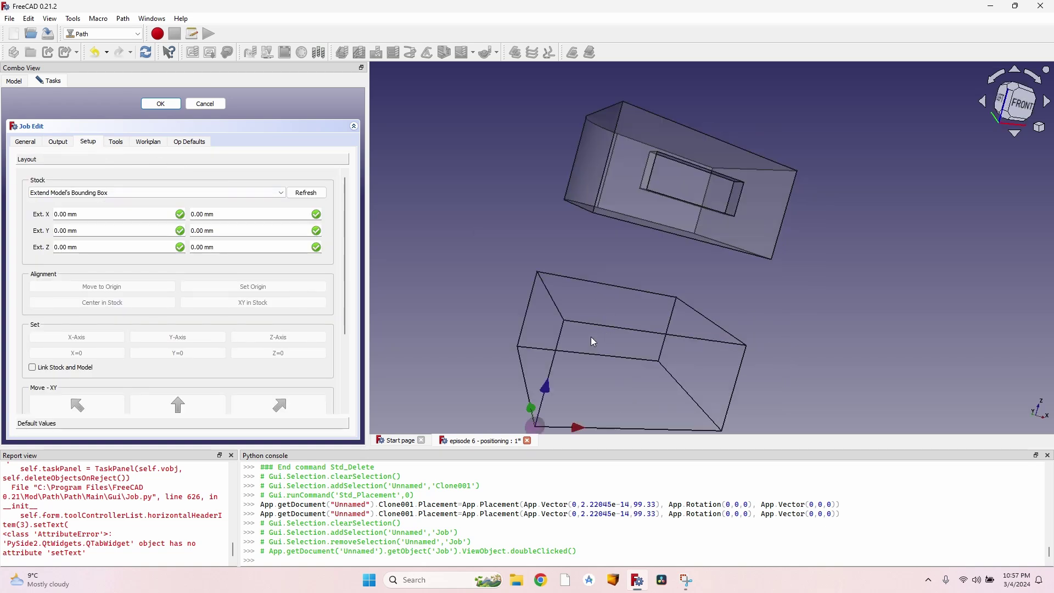
middle_click_drag(619, 278, 654, 241)
middle_click_drag(758, 180, 549, 208)
left_click(310, 194)
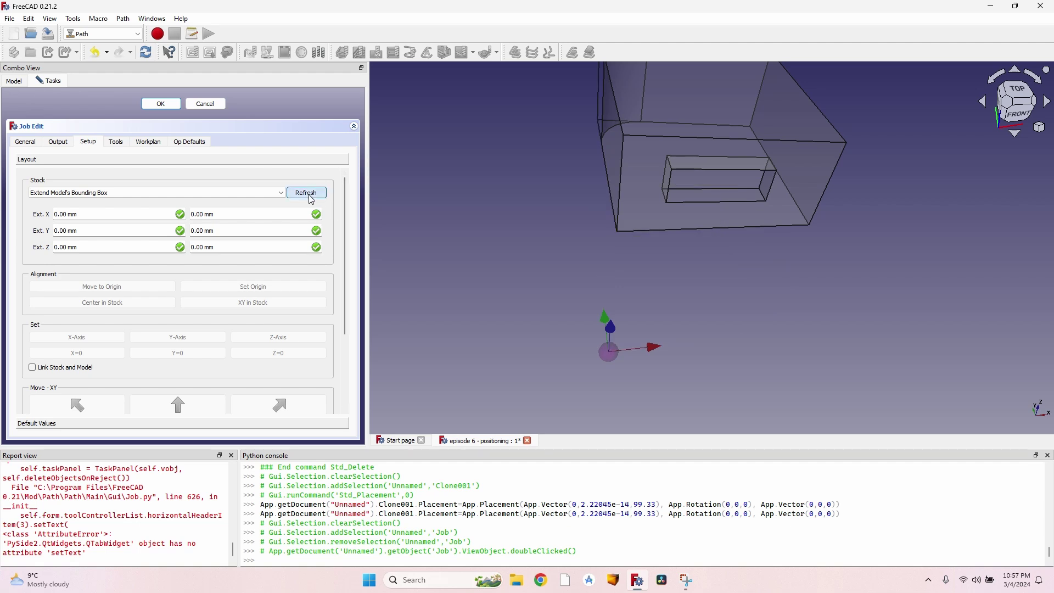
Set the job origin at the model's lower front corner vertex beside the slot face and accept the job setup.
middle_click_drag(629, 165, 610, 244)
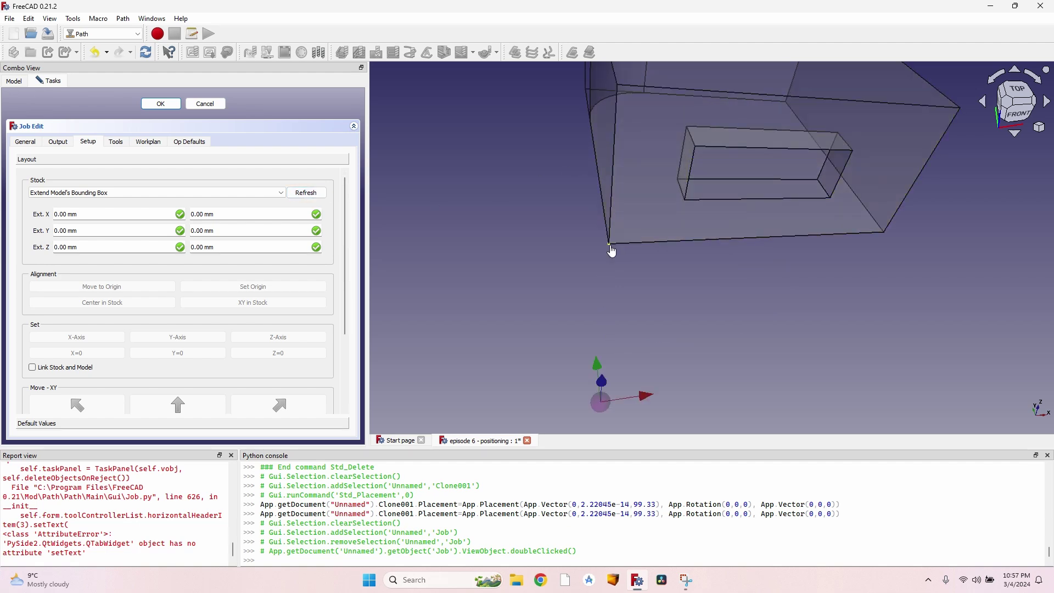
left_click(610, 246)
left_click(253, 287)
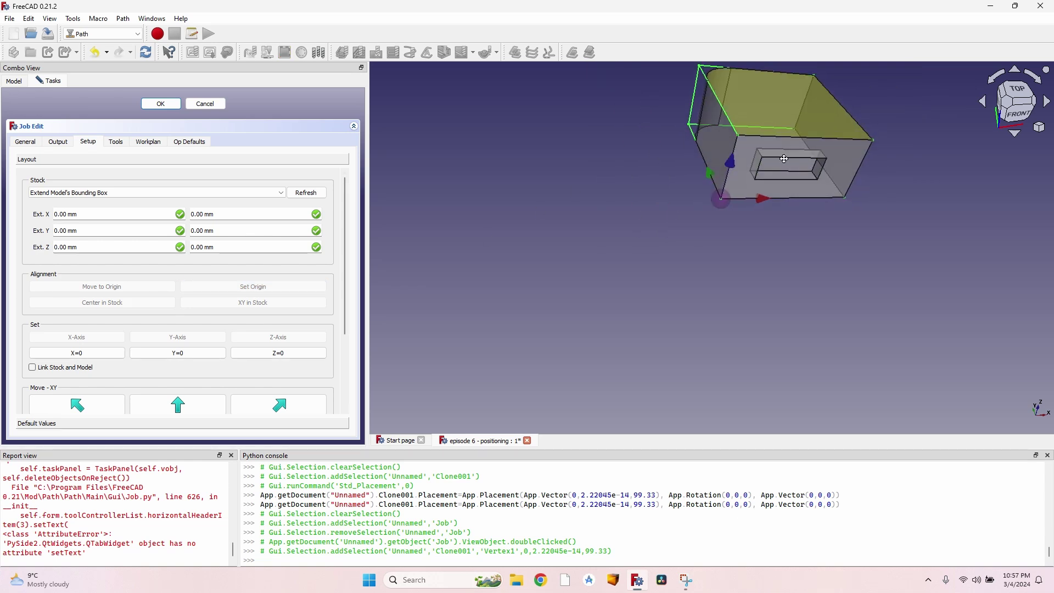
middle_click_drag(785, 159, 640, 164)
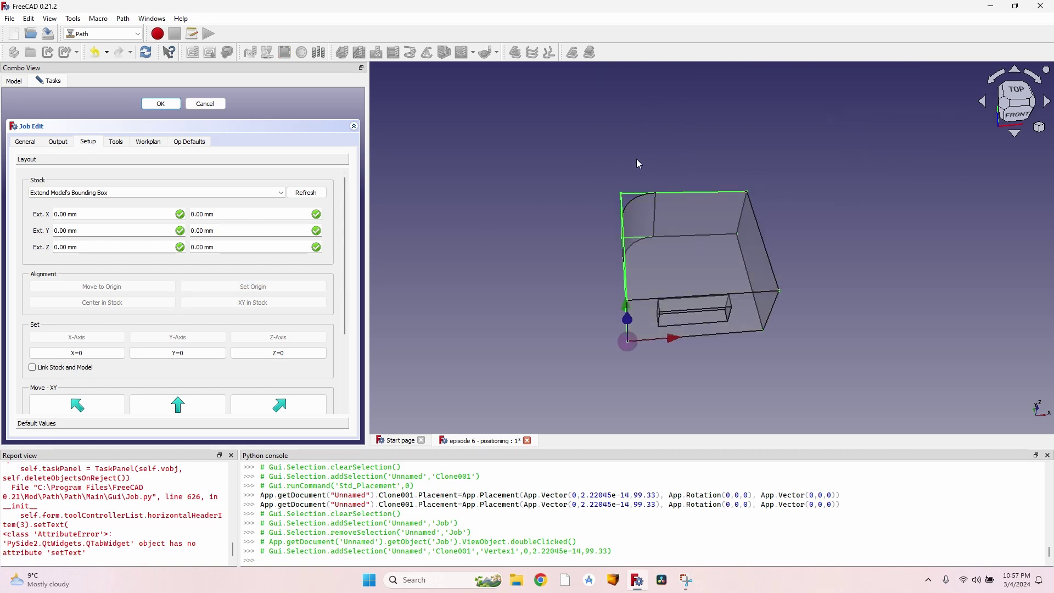
left_click(161, 104)
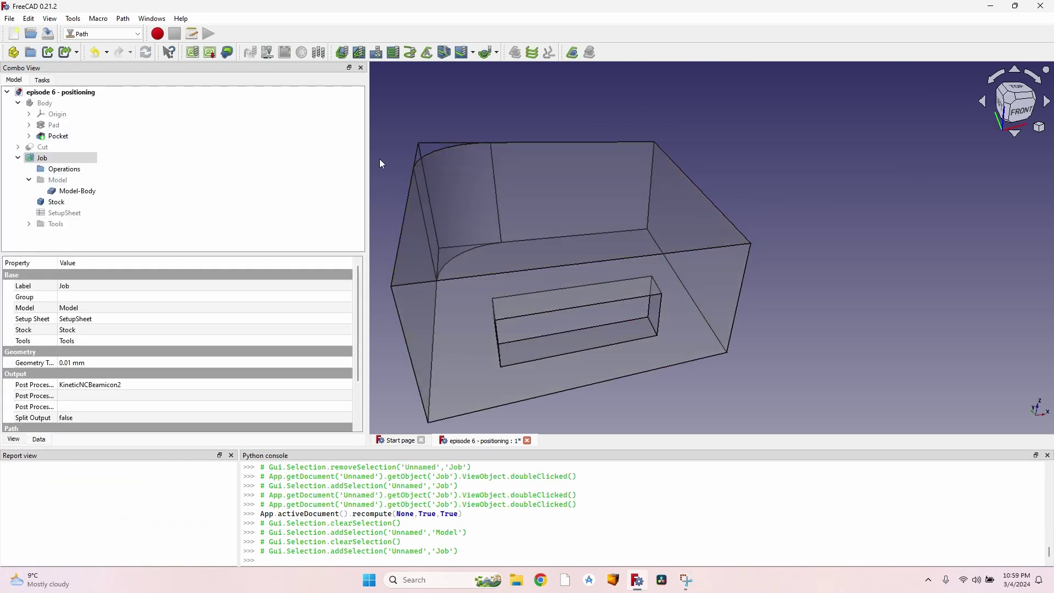
Create a Profile operation cutting clockwise around the outside of the model, and examine its generated toolpath.
left_click(342, 52)
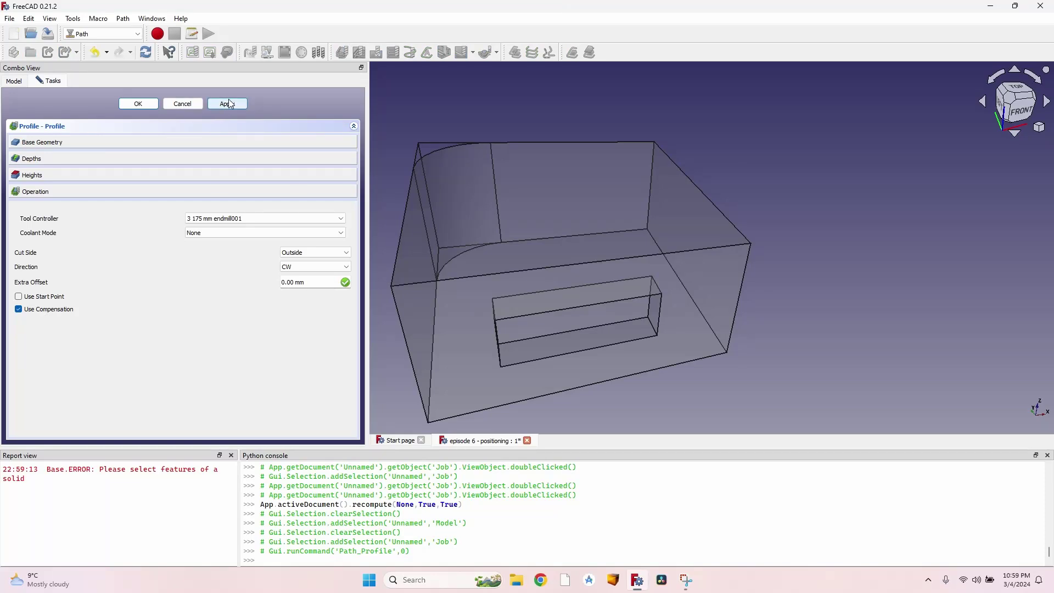
middle_click_drag(384, 132, 545, 167)
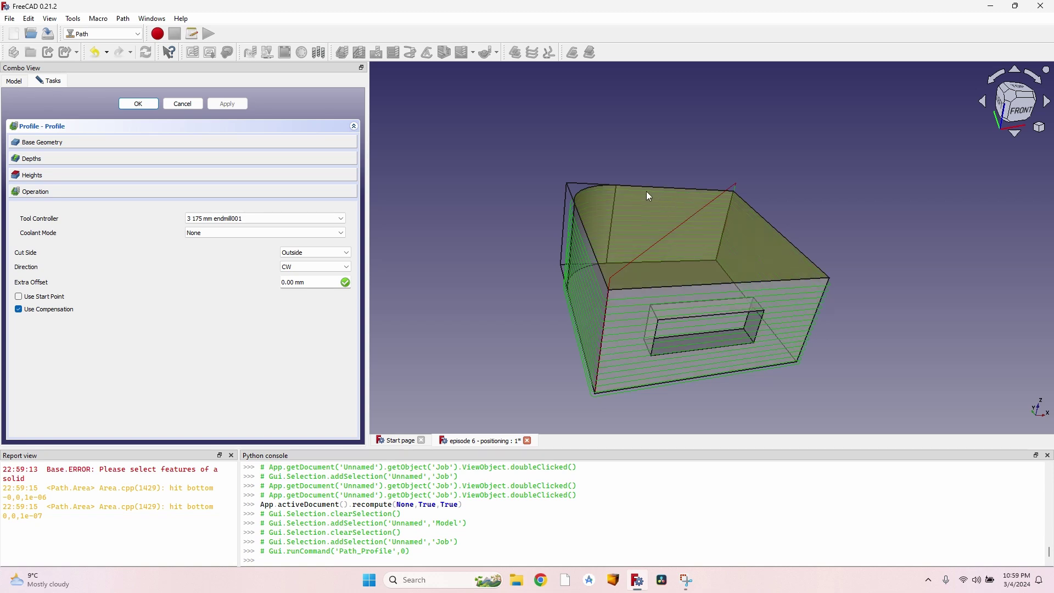
mouse_move(624, 270)
middle_mouse_down()
mouse_move(586, 276)
mouse_move(609, 269)
middle_mouse_up()
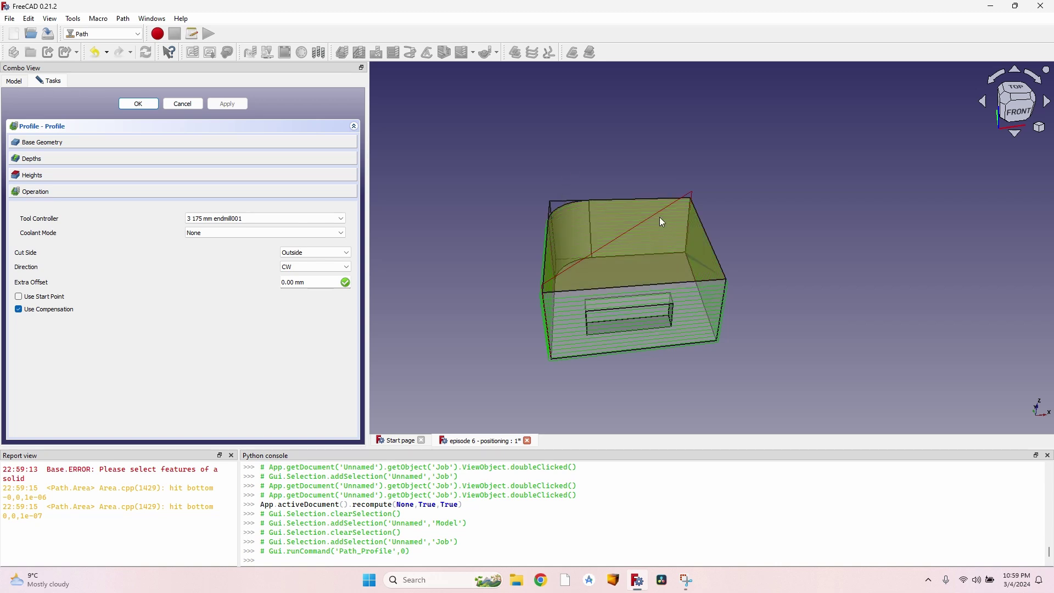
scroll(660, 216, "up", 2)
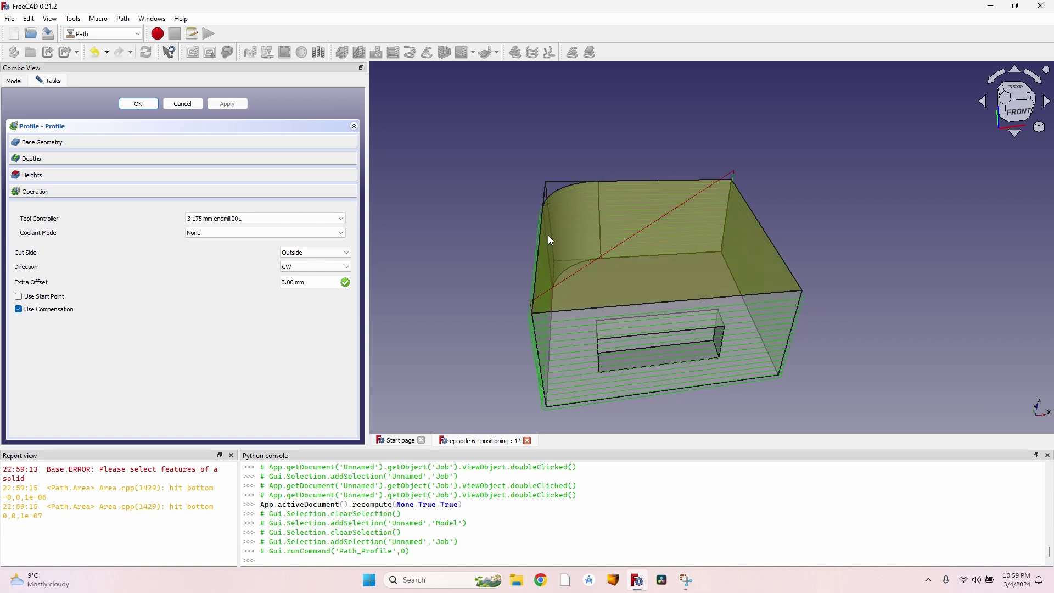
scroll(599, 239, "down", 3)
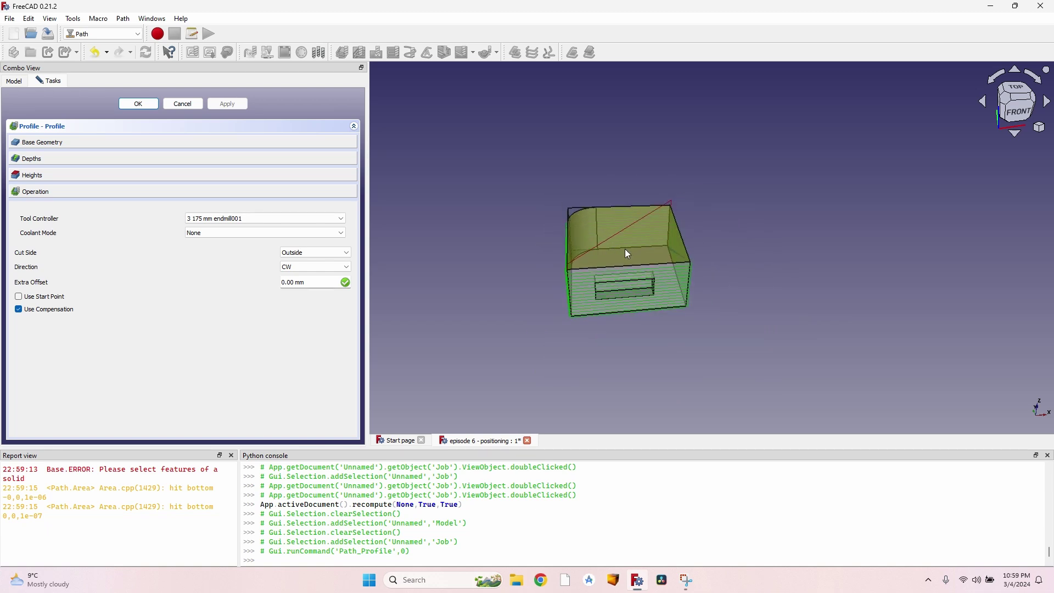